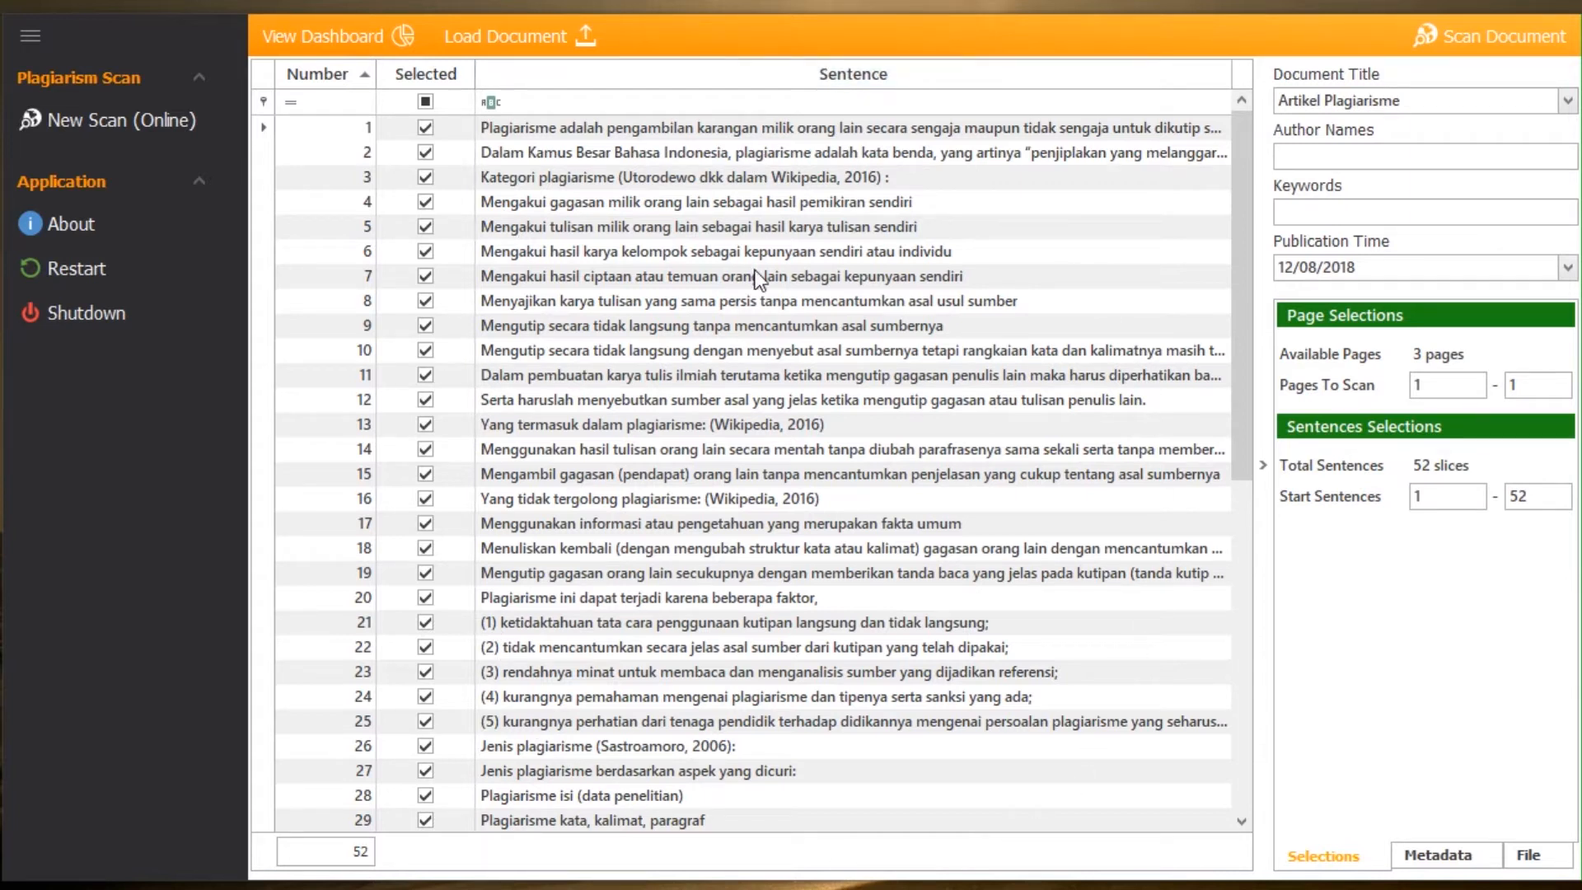
Step: Read the full text of several extracted sentences, including numbers 1, 12, 6 and 18
left_click(718, 130)
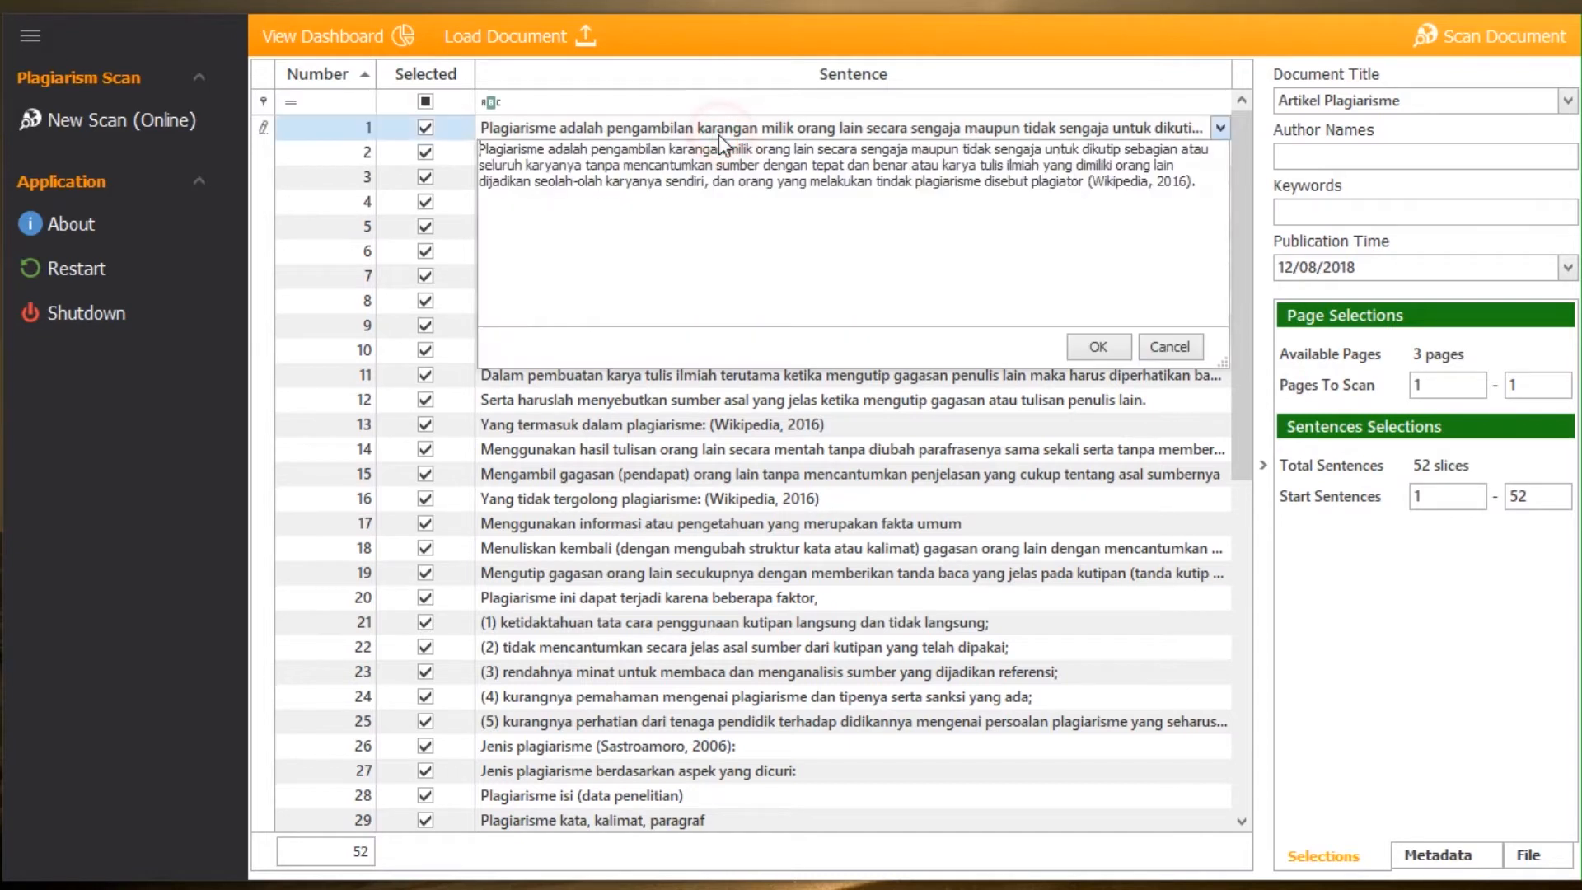
left_click(654, 365)
left_click(638, 470)
left_click(677, 393)
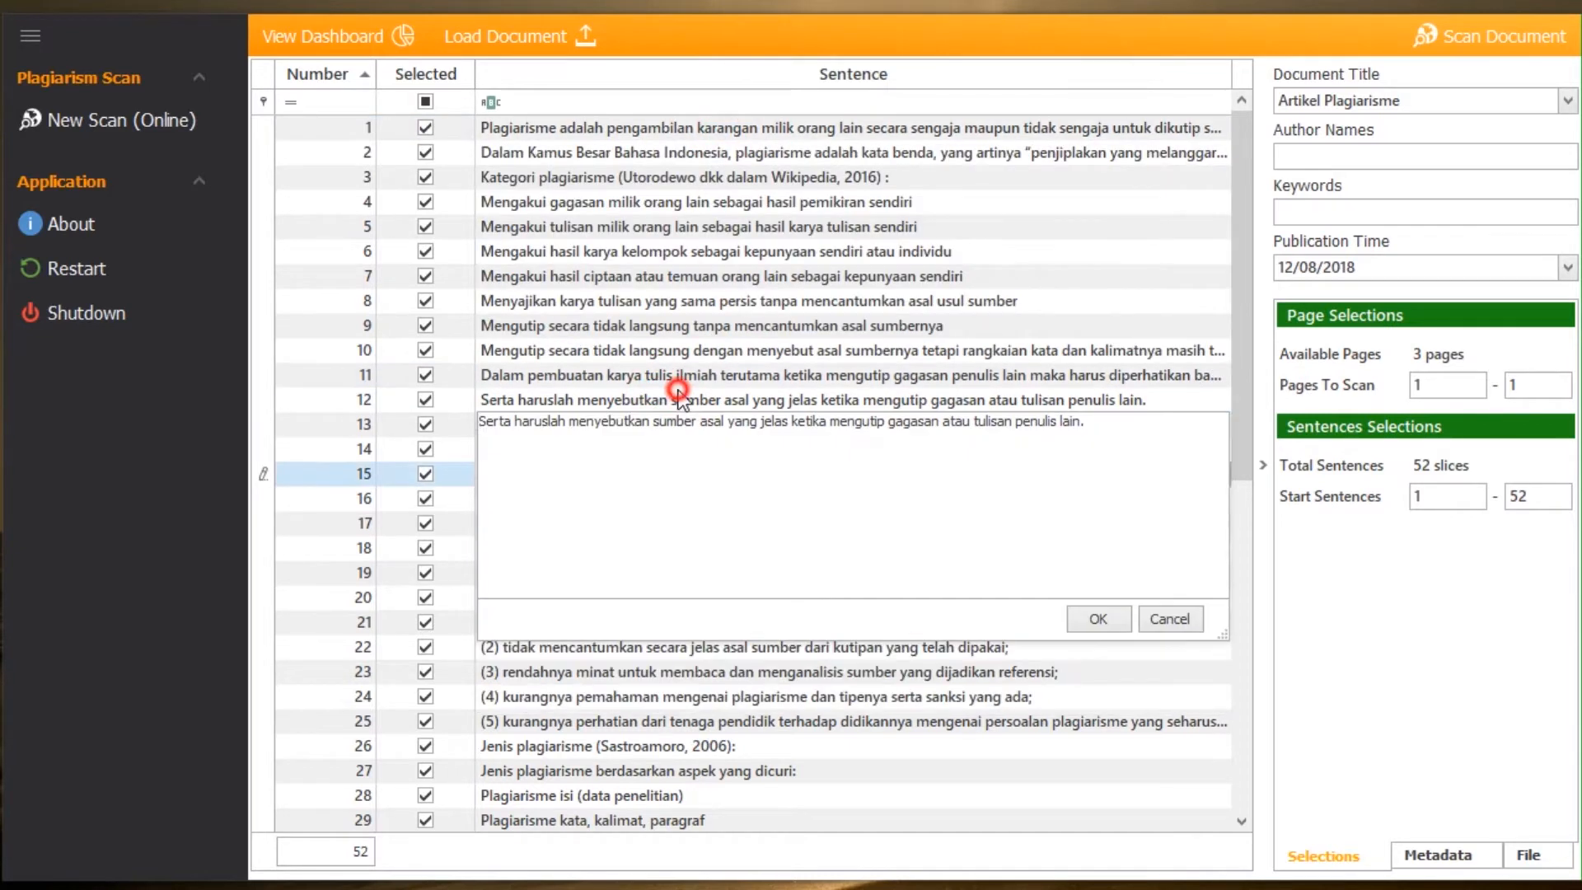
left_click(676, 353)
left_click(674, 252)
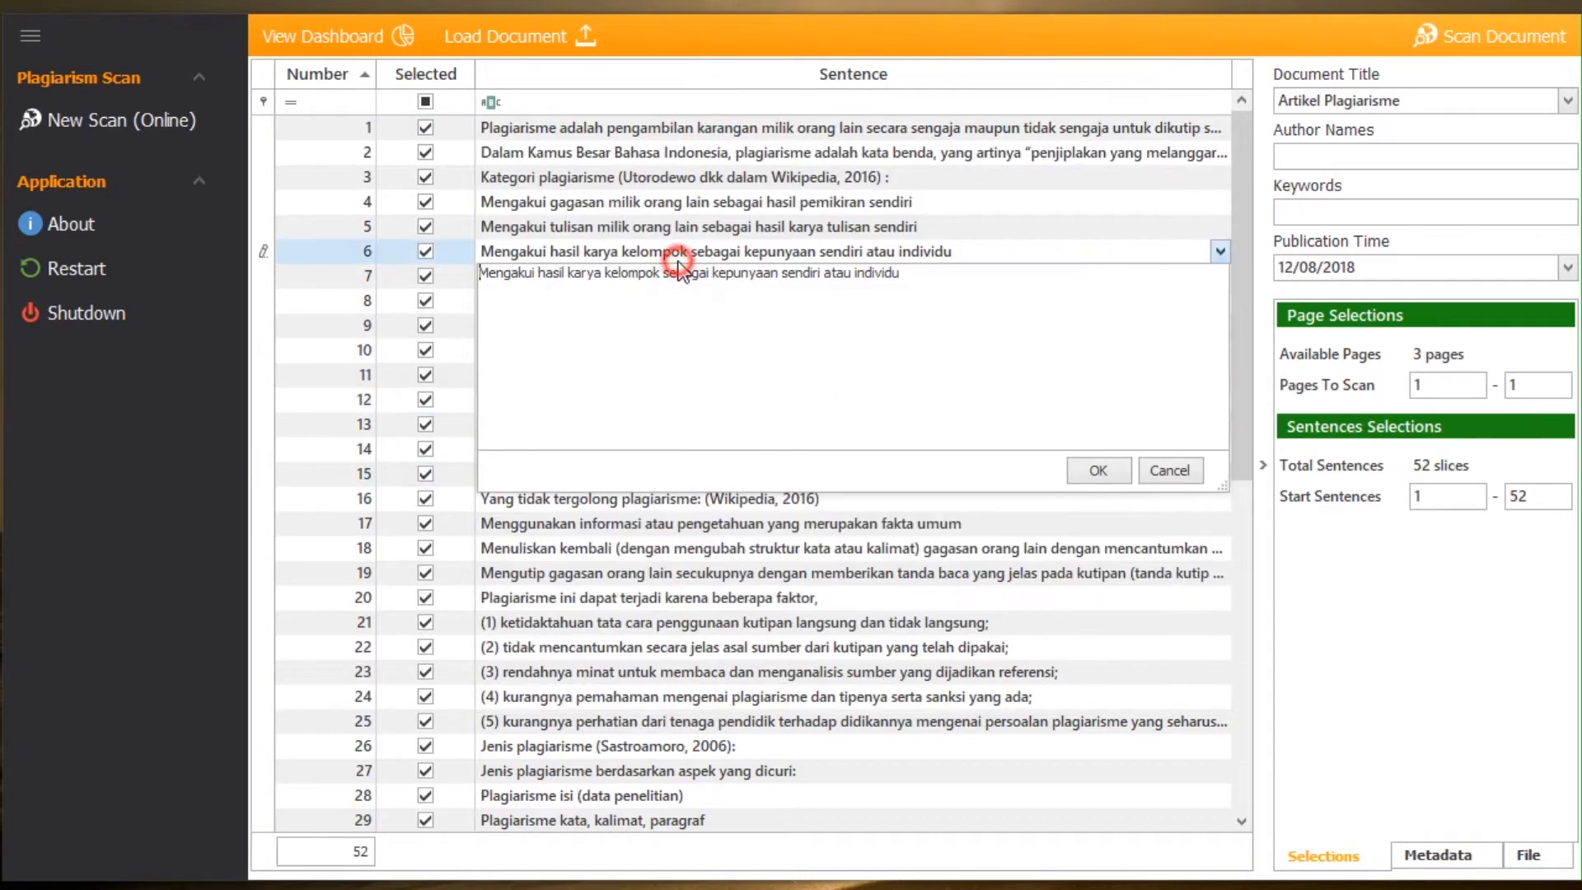
left_click(653, 547)
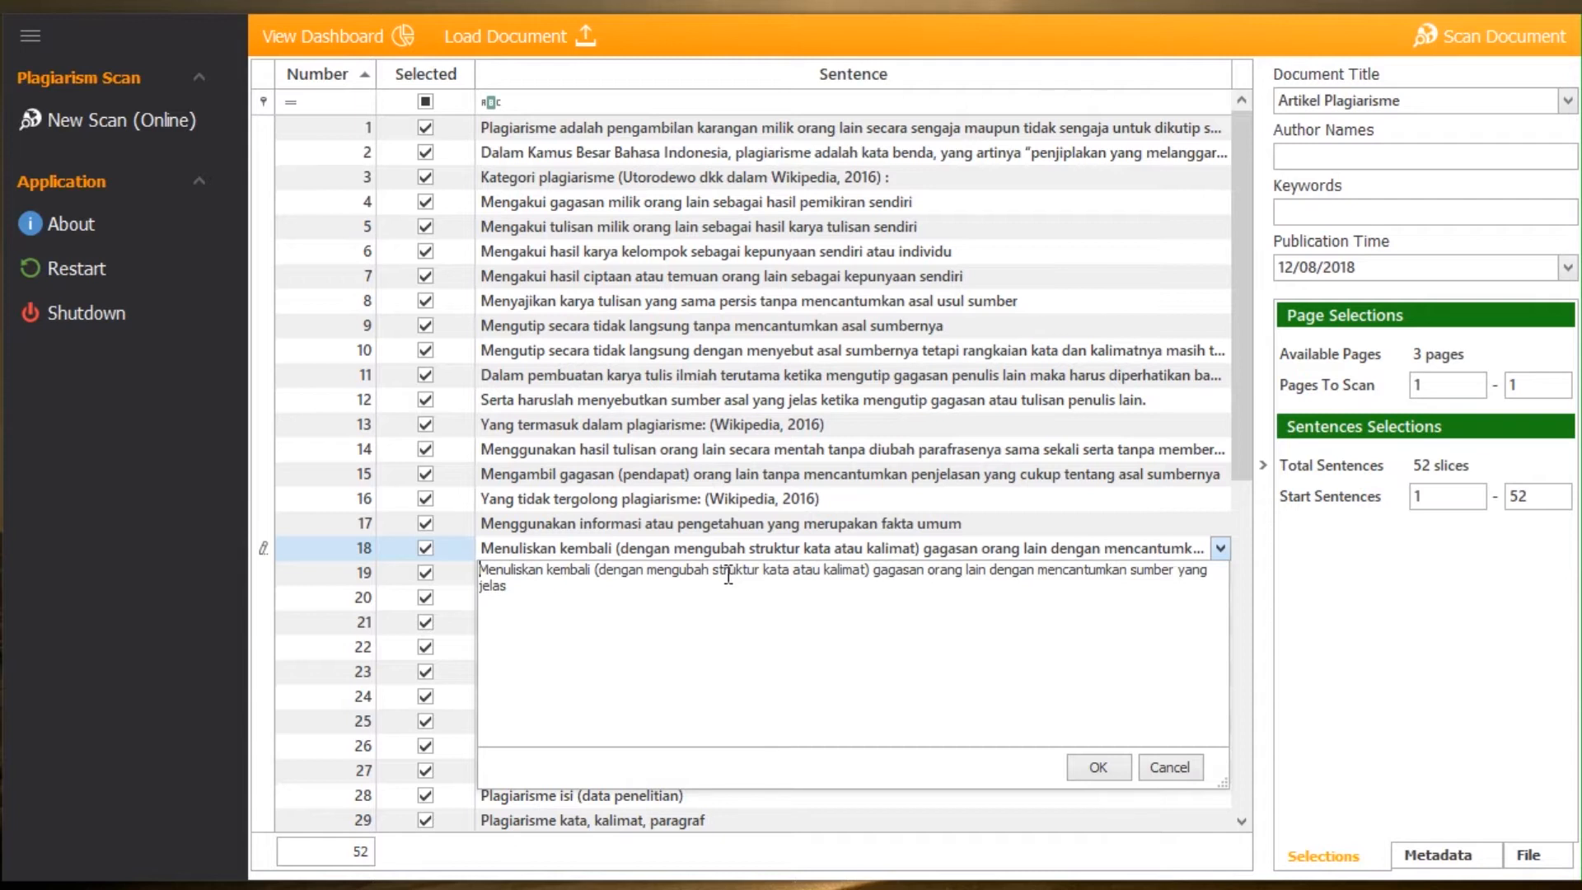
left_click_drag(508, 587, 488, 569)
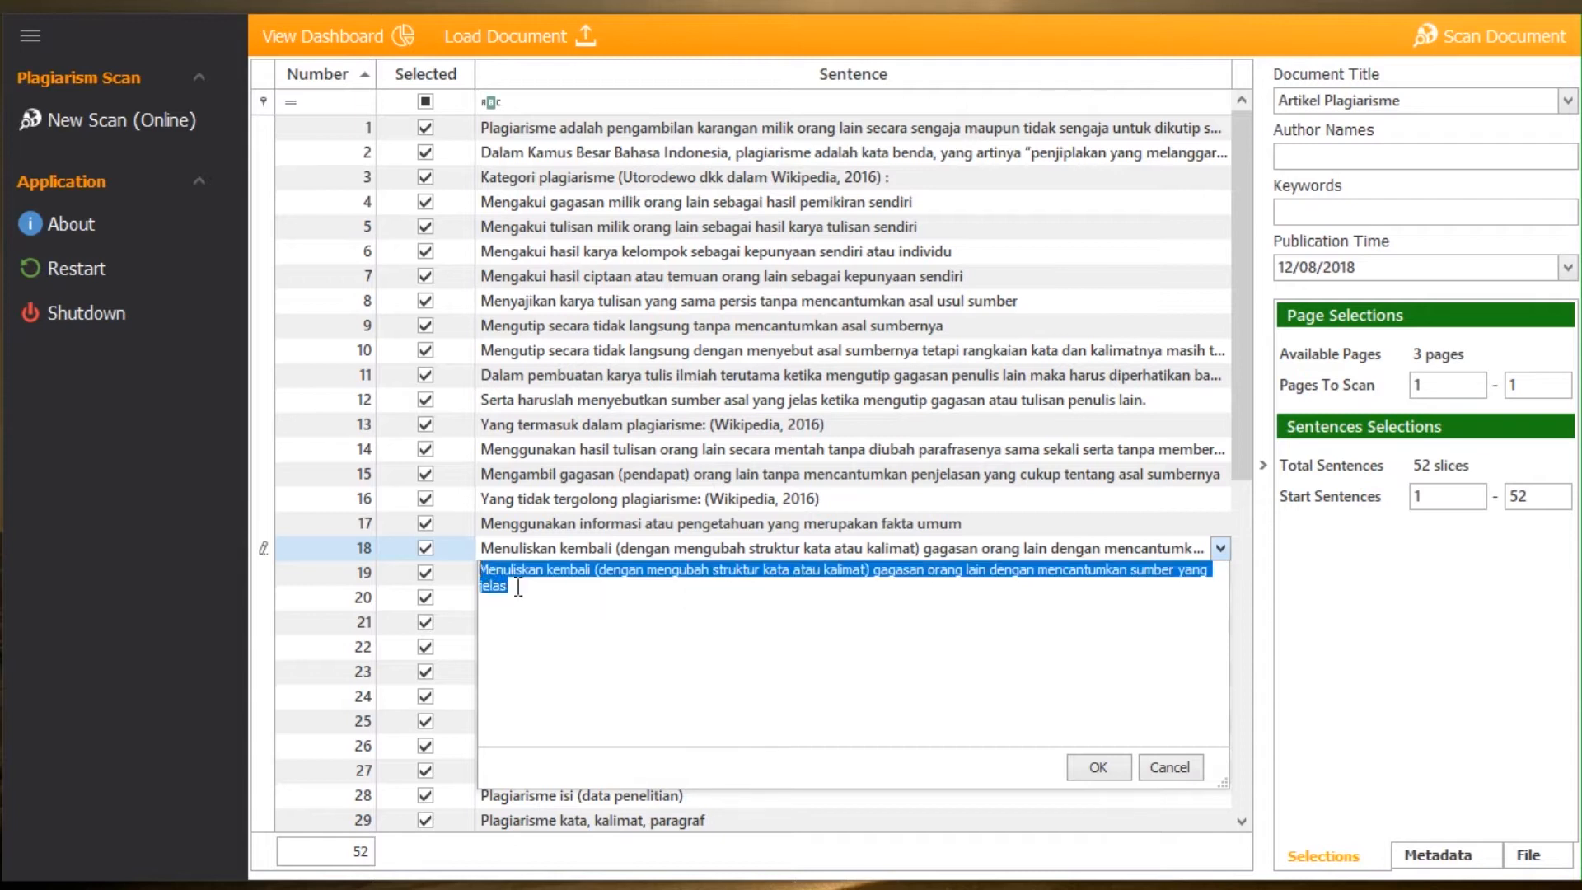
left_click(544, 603)
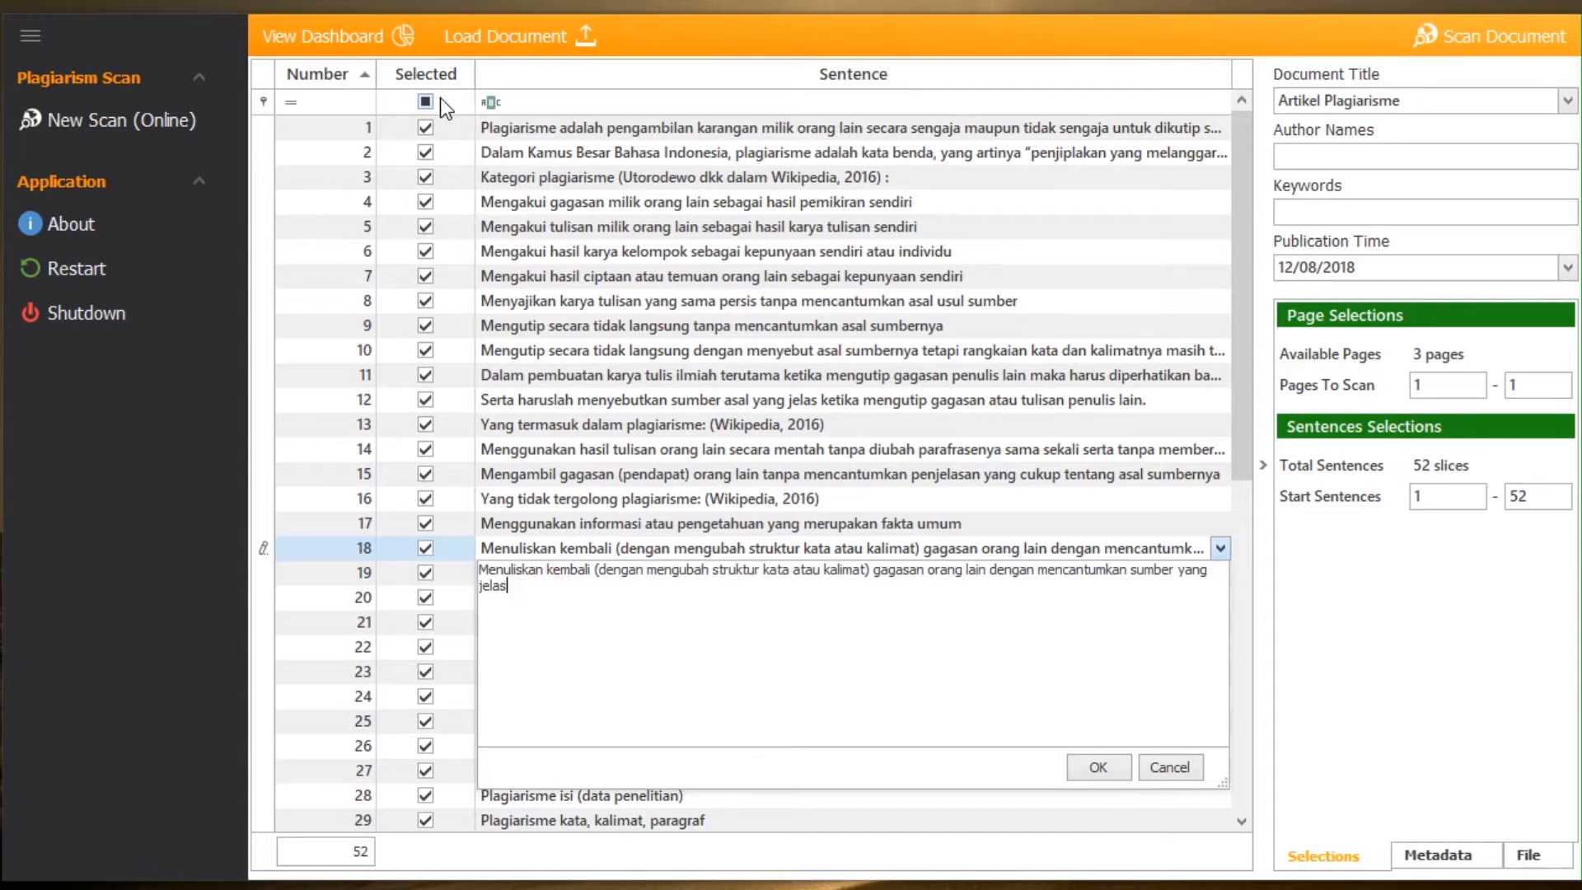
Step: Exclude and re-include sentences 1 to 4, and toggle the filter on the Selected column
left_click(425, 128)
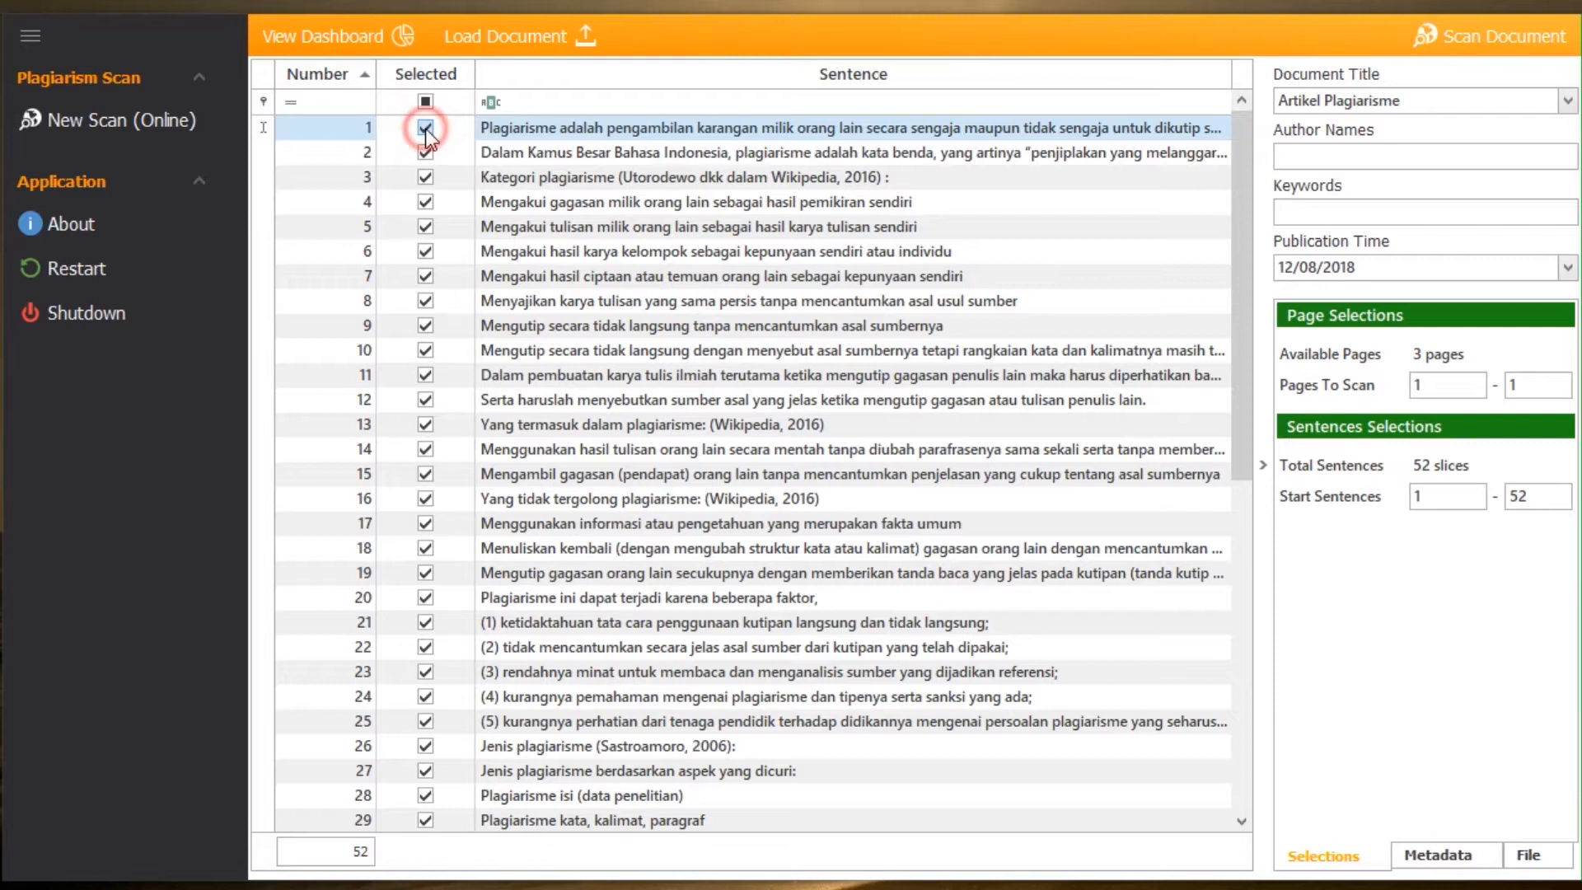
left_click(425, 153)
left_click(425, 177)
left_click(425, 202)
left_click(425, 178)
left_click(425, 202)
left_click(426, 153)
left_click(428, 128)
left_click(425, 102)
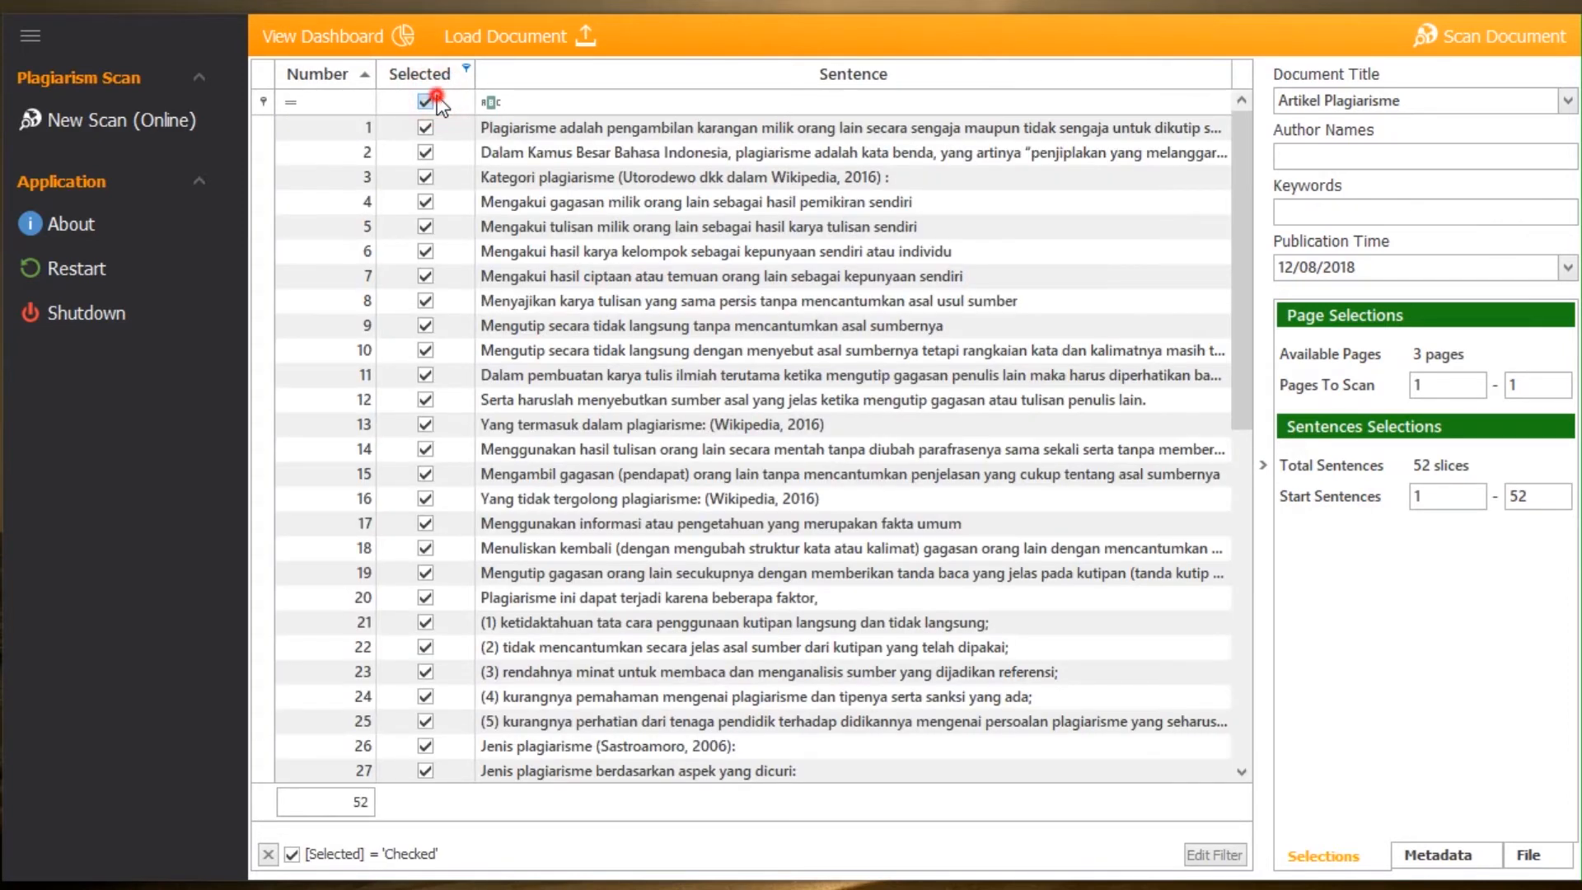
left_click(426, 101)
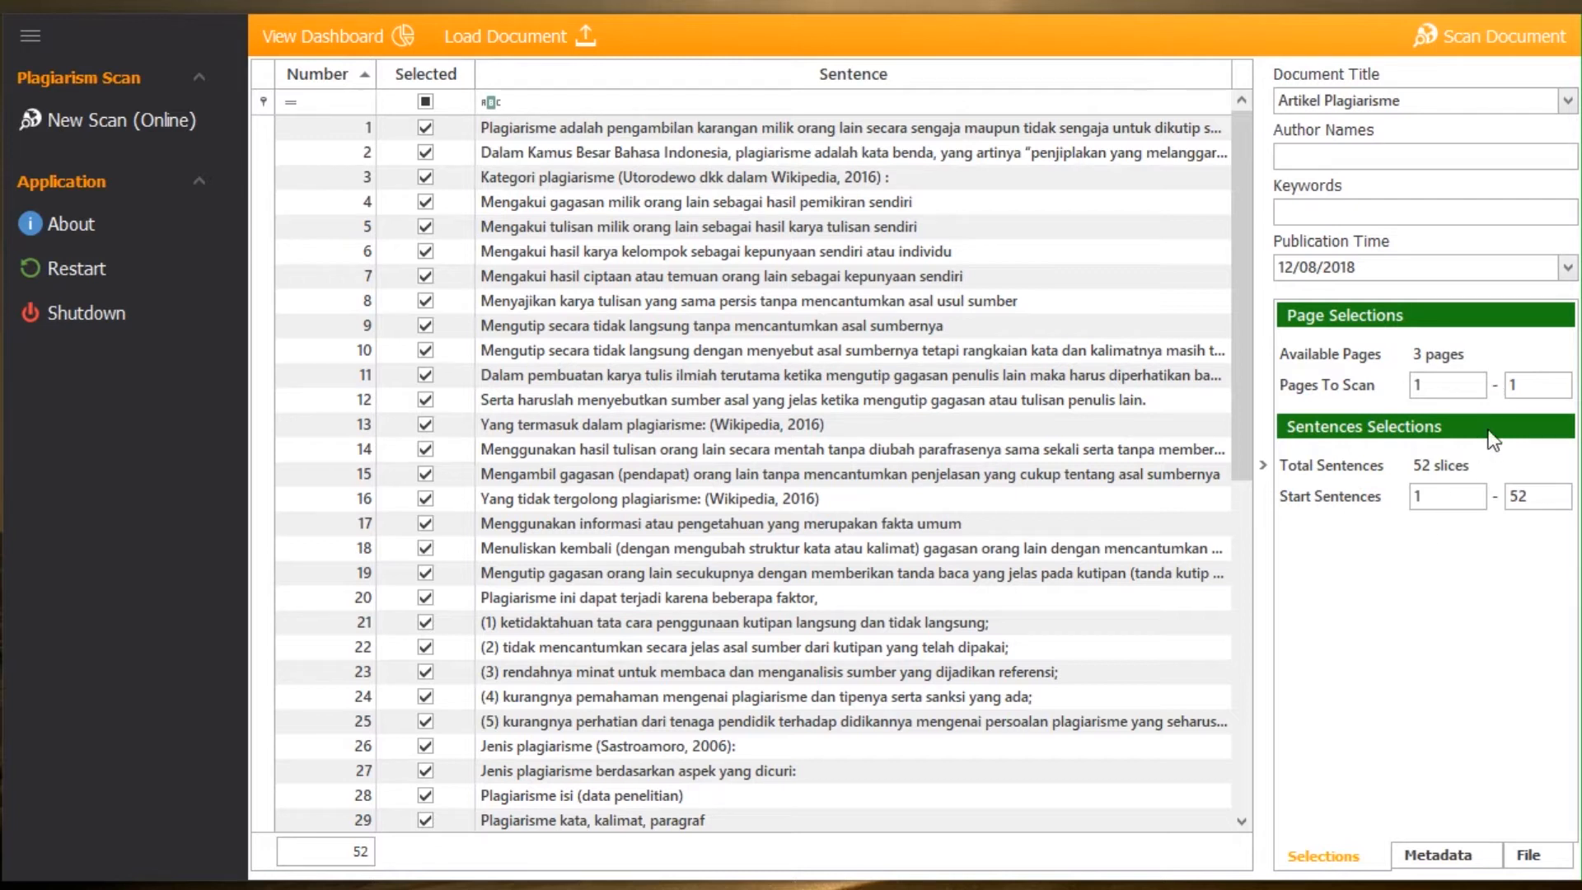
Step: Set the last page to scan to 3 and the last sentence of the range to 52
double_click(1540, 385)
type("0")
key("BackSpace")
type("3")
left_click(1538, 493)
key("BackSpace")
type("2")
left_click(1468, 582)
Step: Look through the document's metadata fields and its file details
left_click(1343, 850)
left_click(1460, 859)
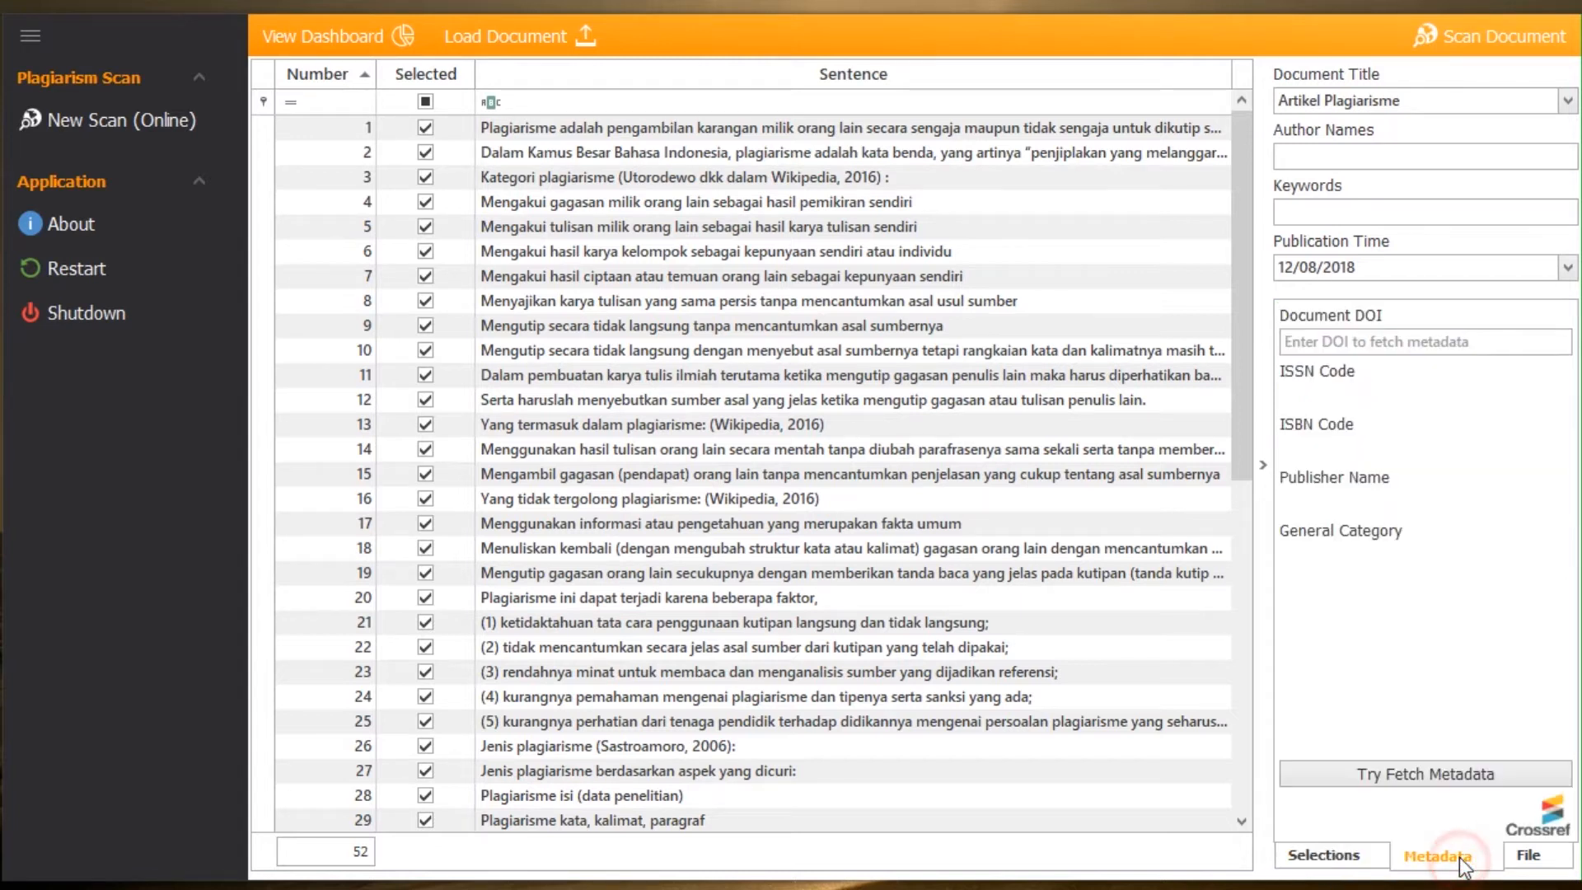
left_click(1536, 858)
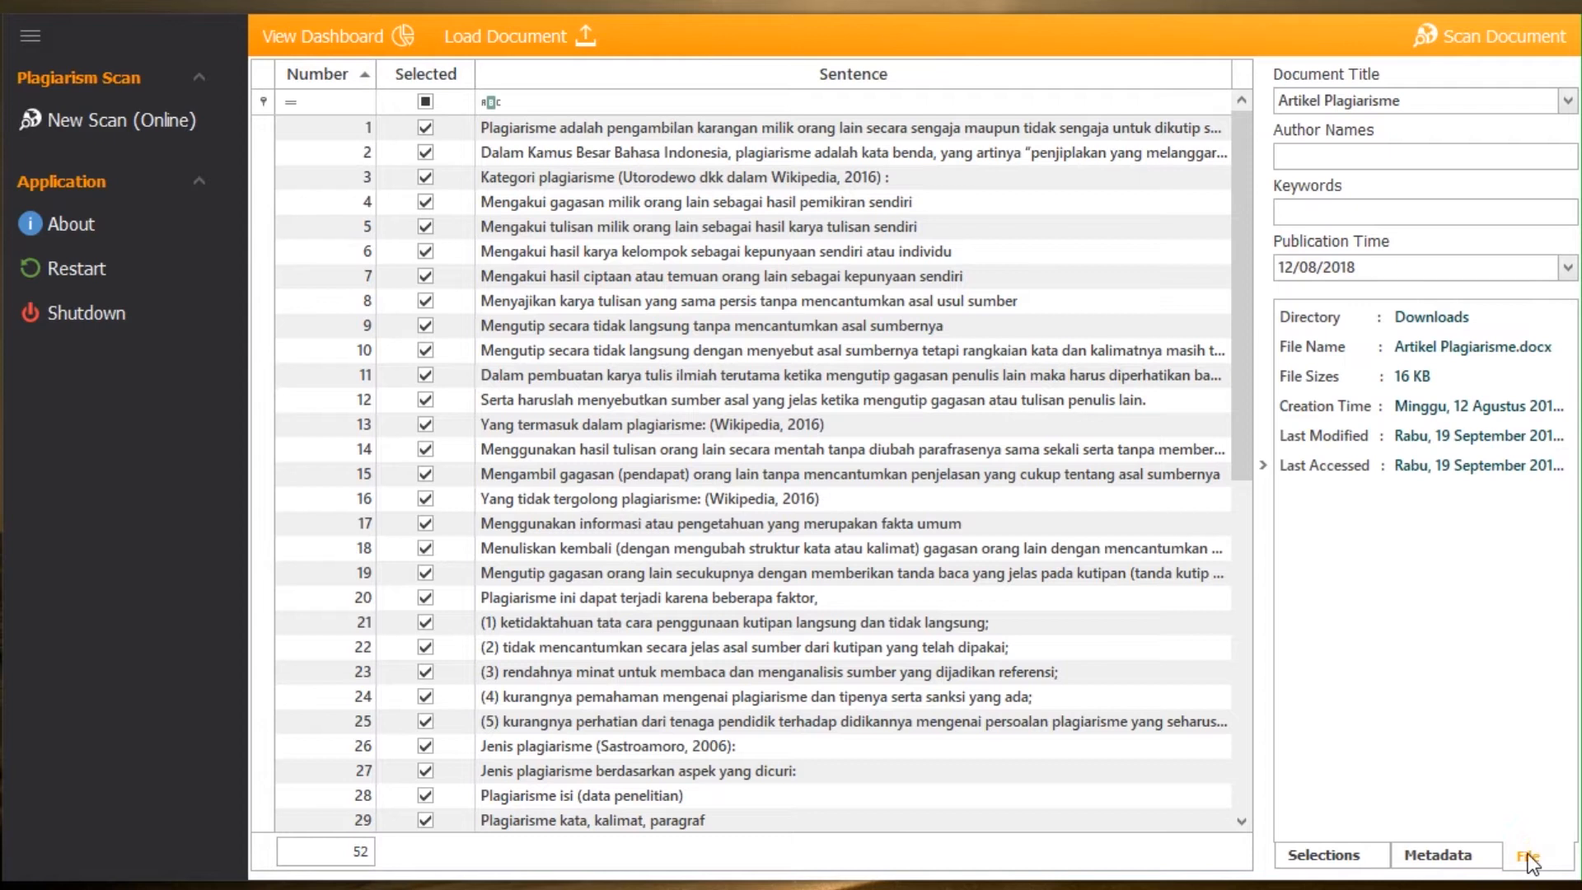
Step: Fetch the document metadata for DOI 10.1088/1757-899X/114/1/012073 and read the full document title
left_click(1463, 862)
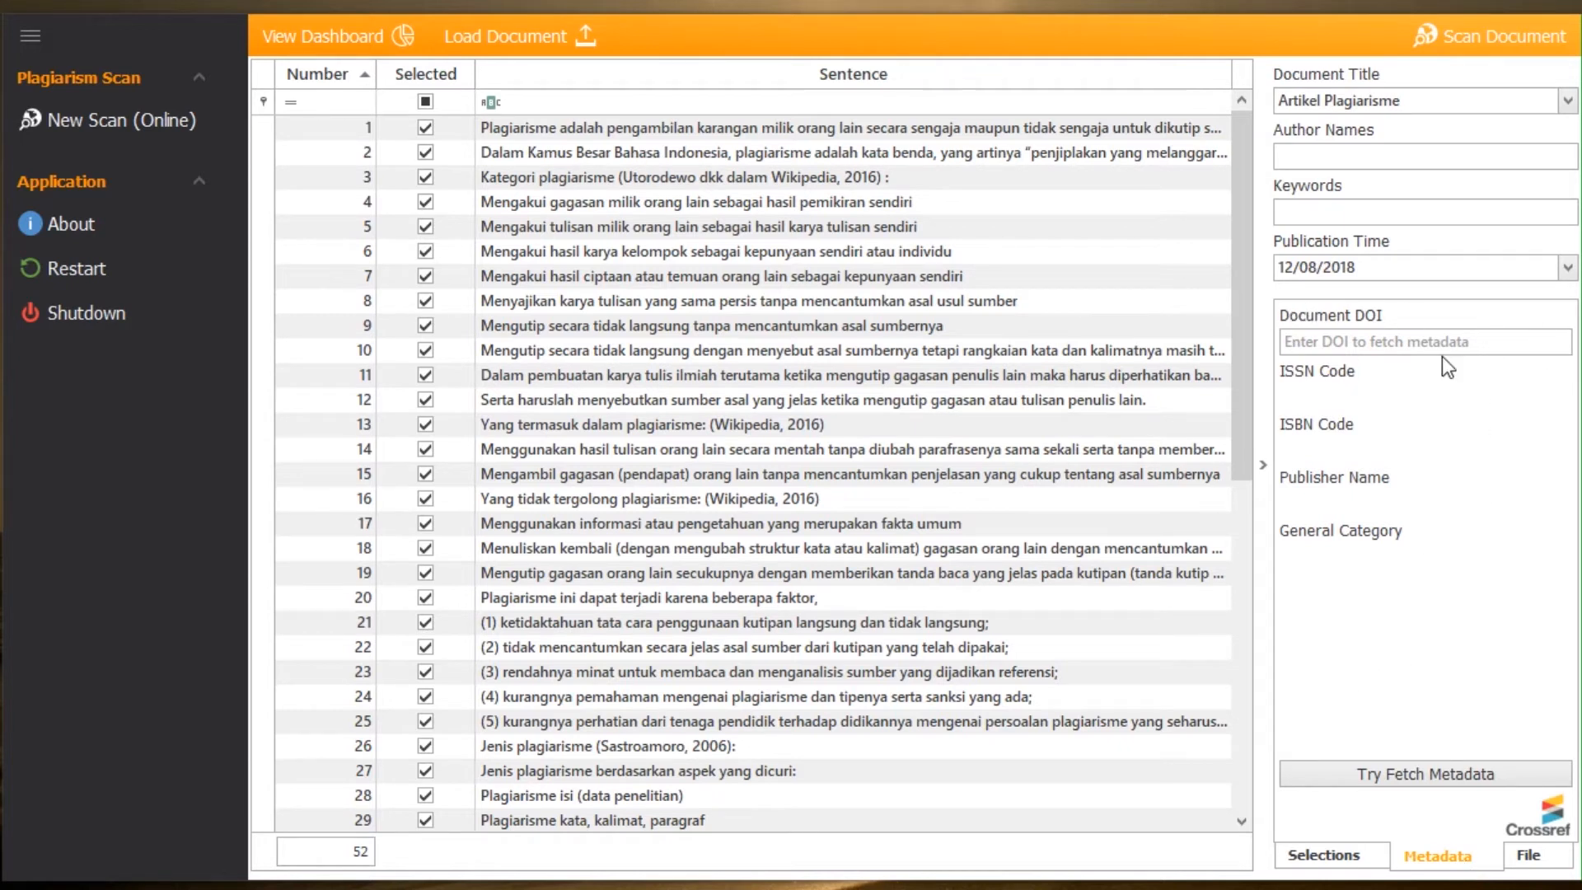
left_click(1402, 340)
type("10.1088/1757-899X/114/1/012073")
left_click(1401, 435)
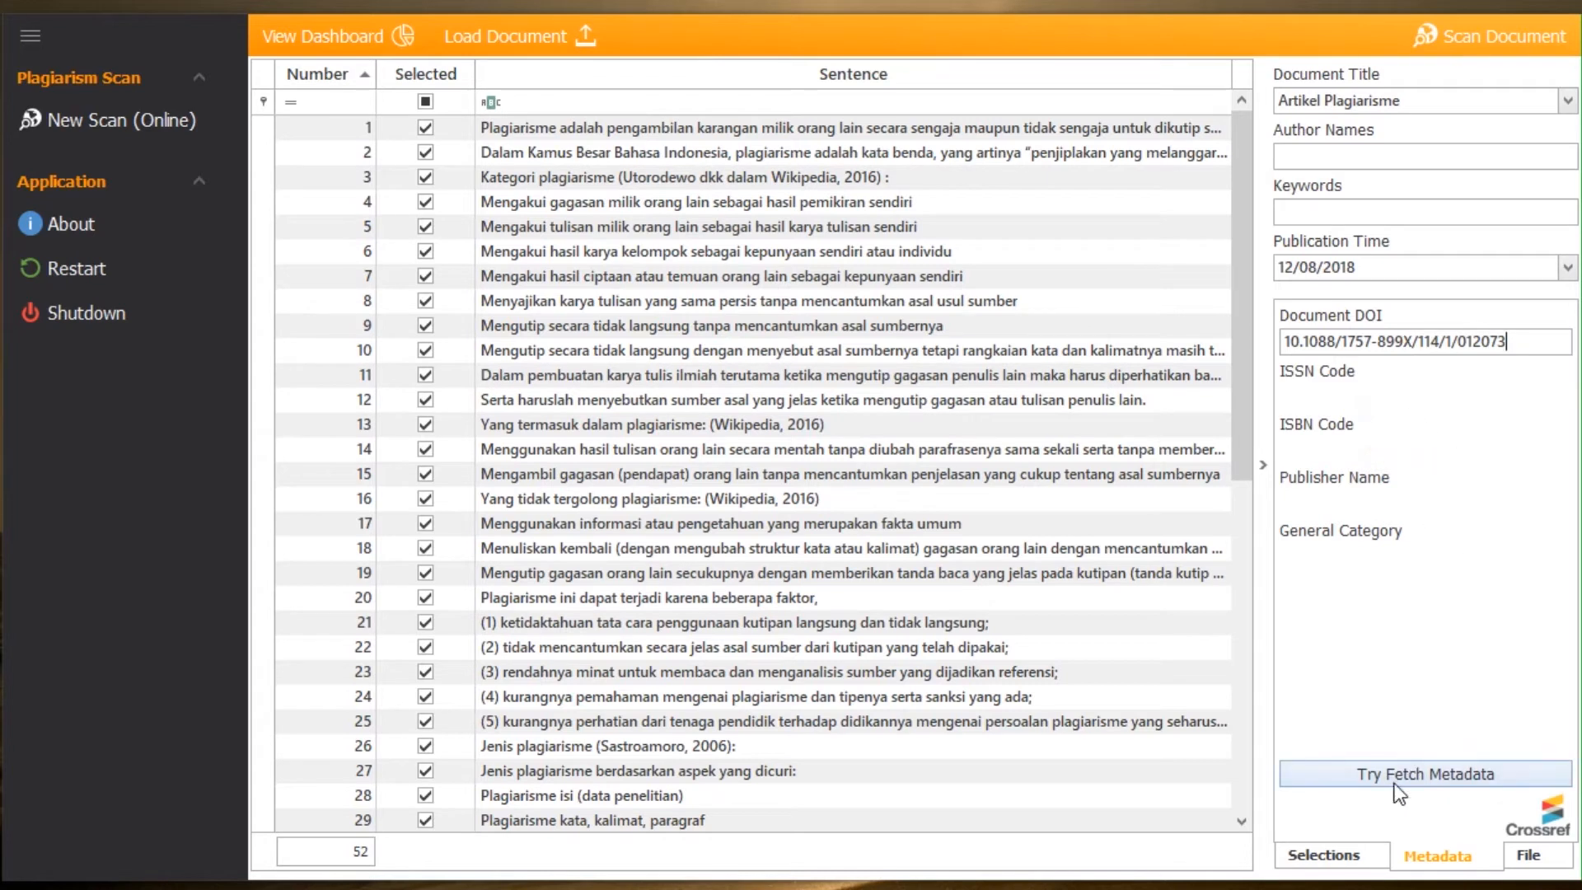
left_click(1419, 776)
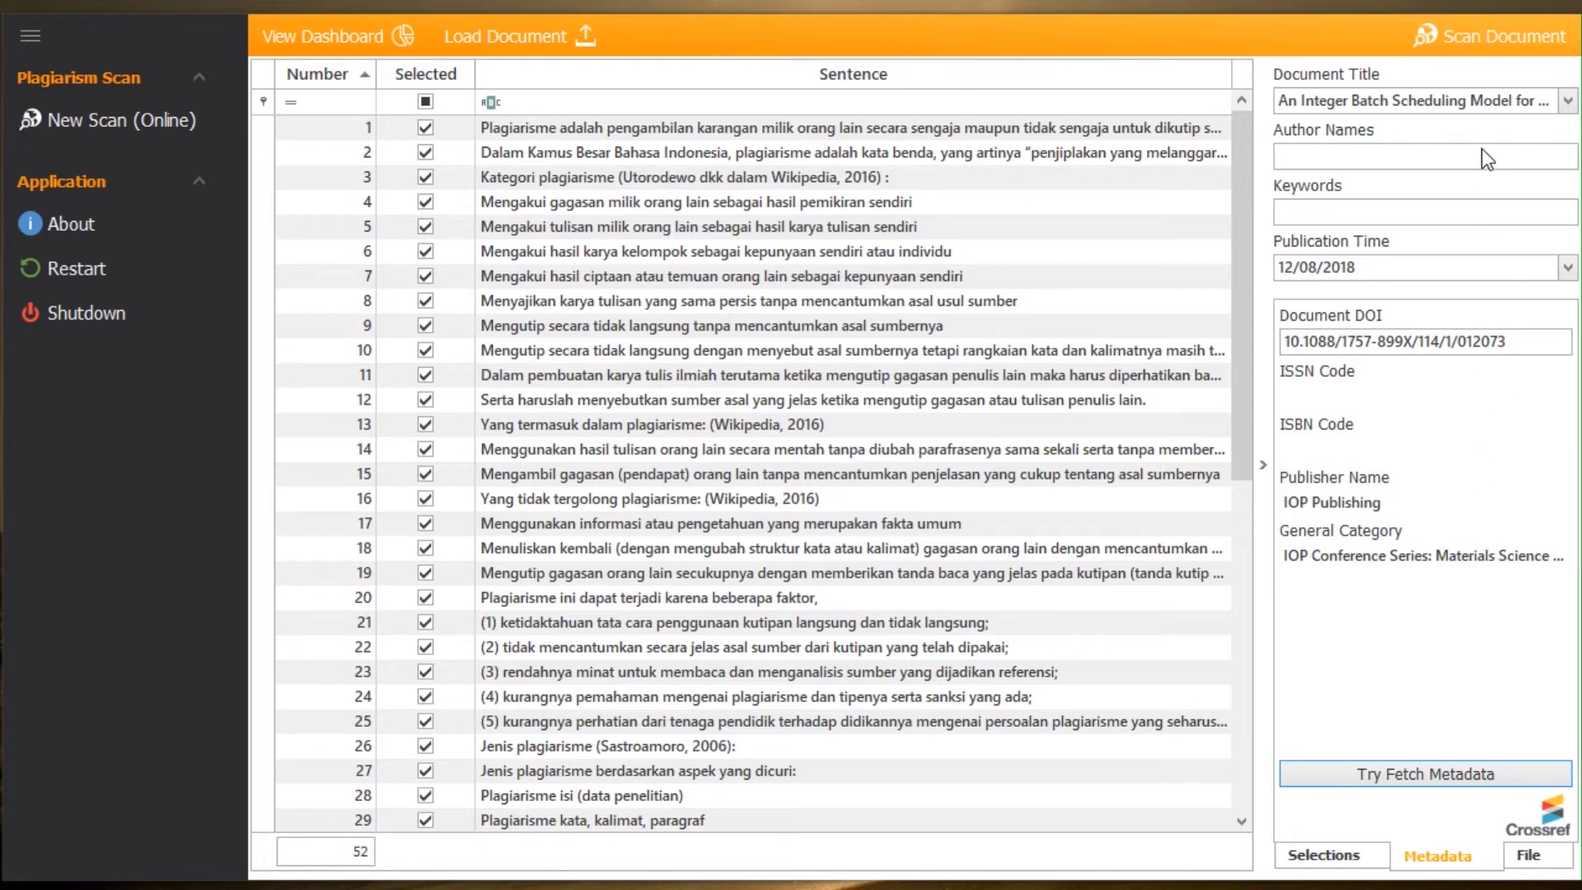
left_click(1569, 101)
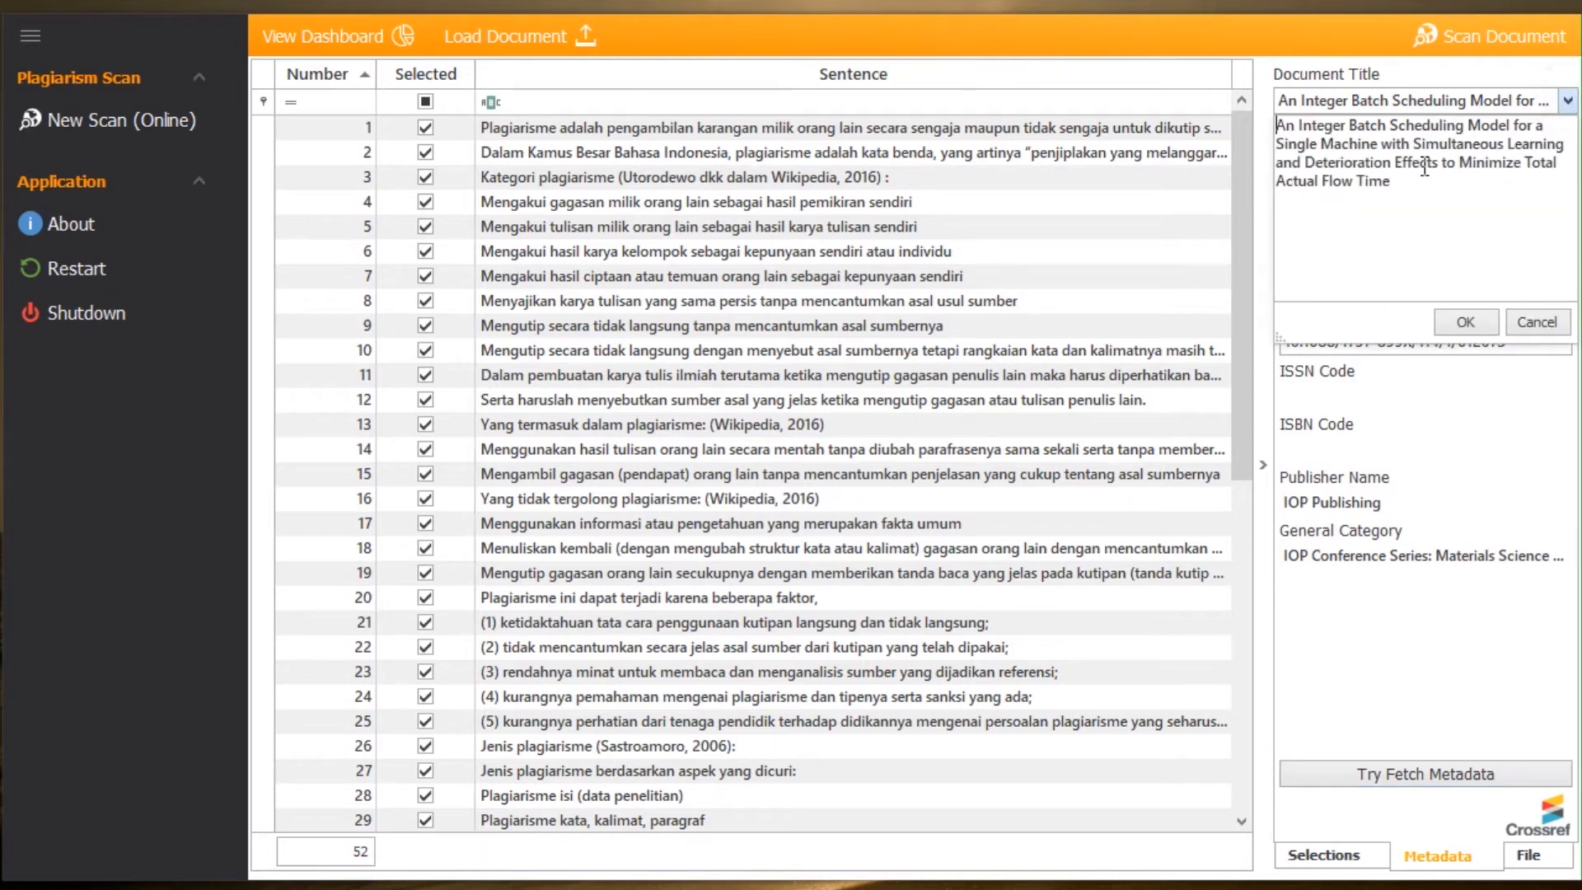
left_click(1563, 110)
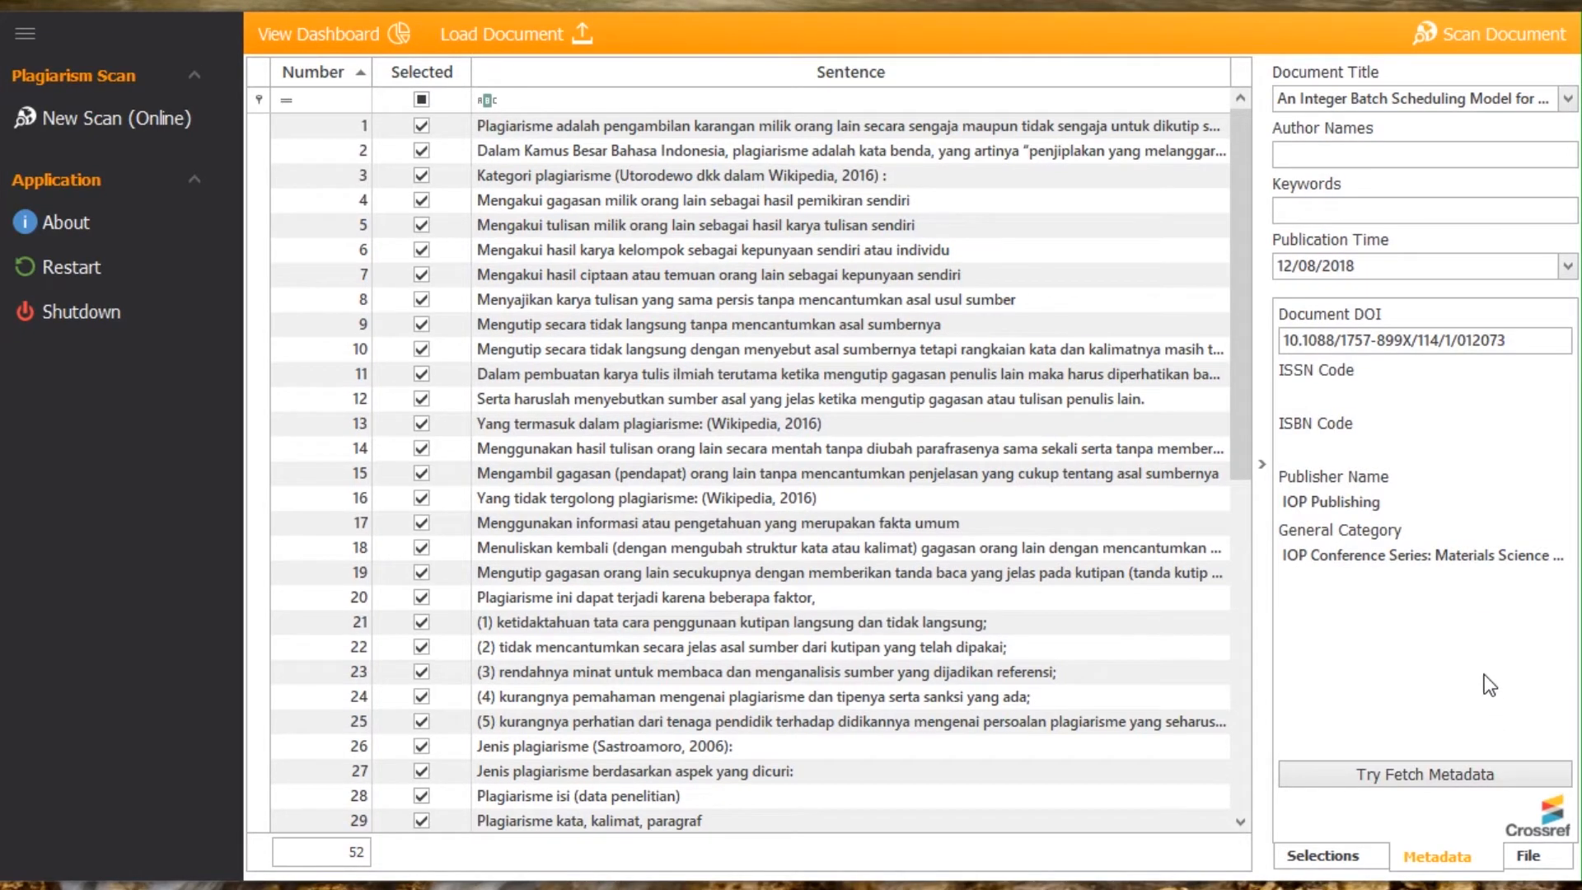
Step: Scan the document for plagiarism and review its scanning statistics, sentences list and operational logs while it runs
left_click(1477, 42)
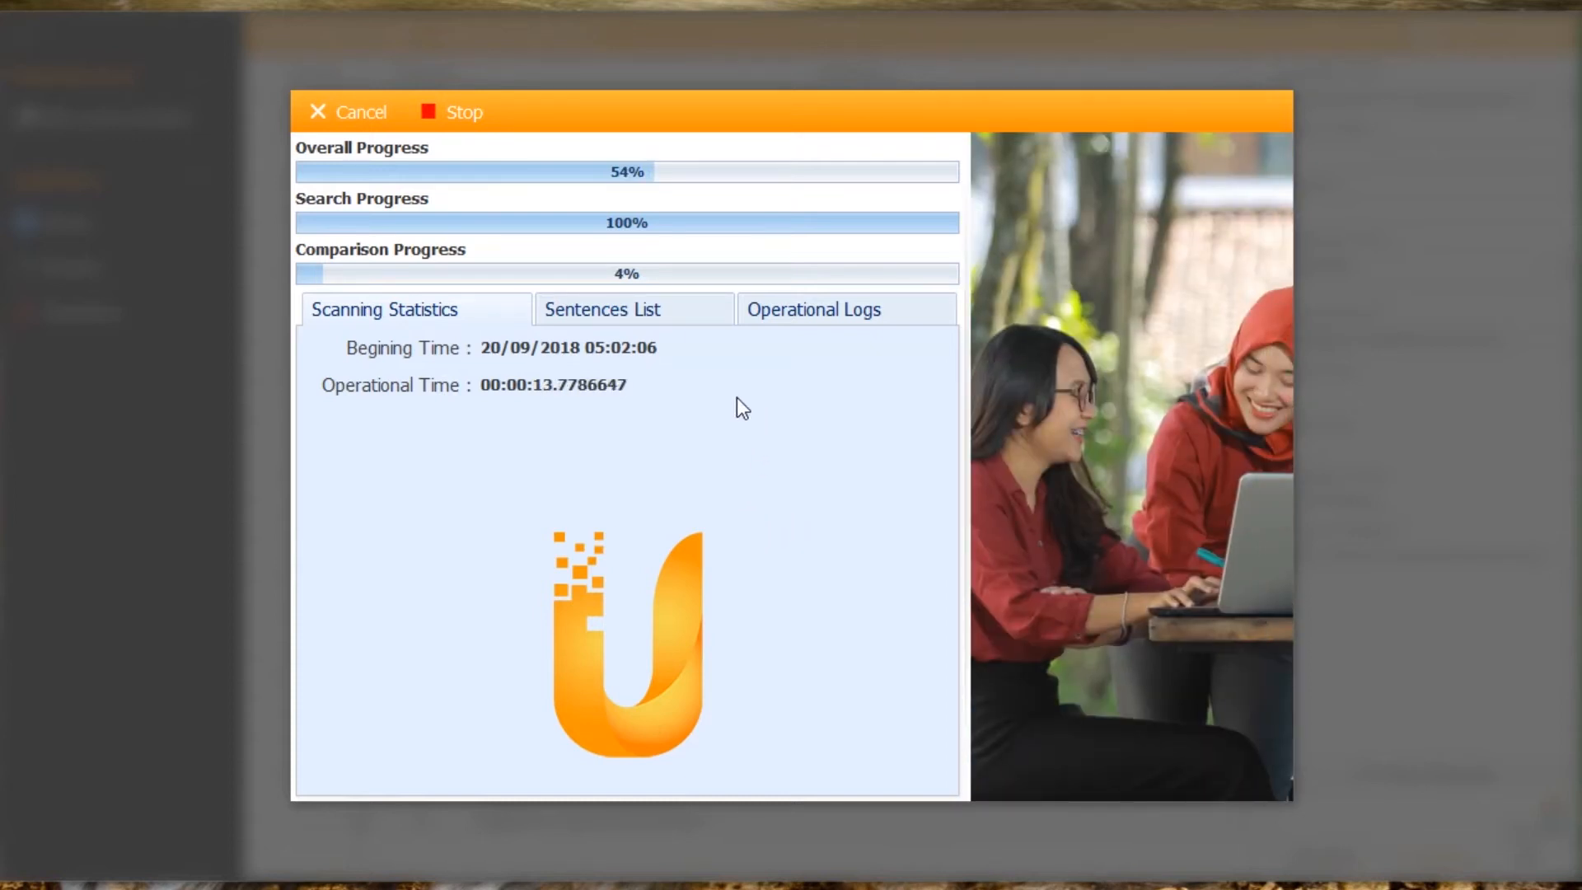
left_click(608, 311)
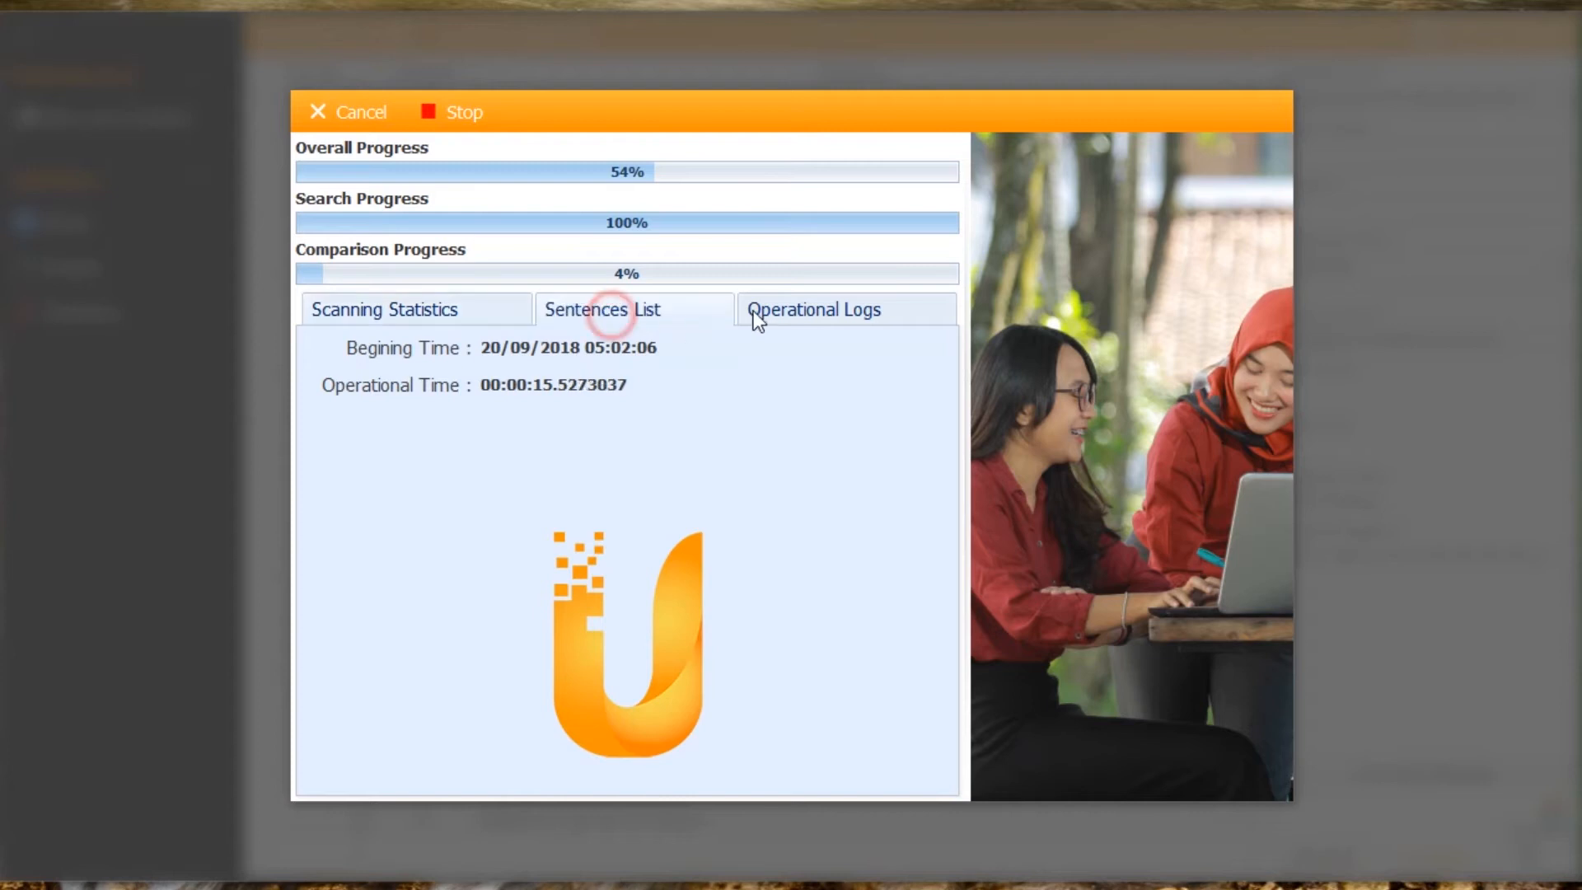
left_click(786, 309)
left_click(623, 313)
left_click(472, 318)
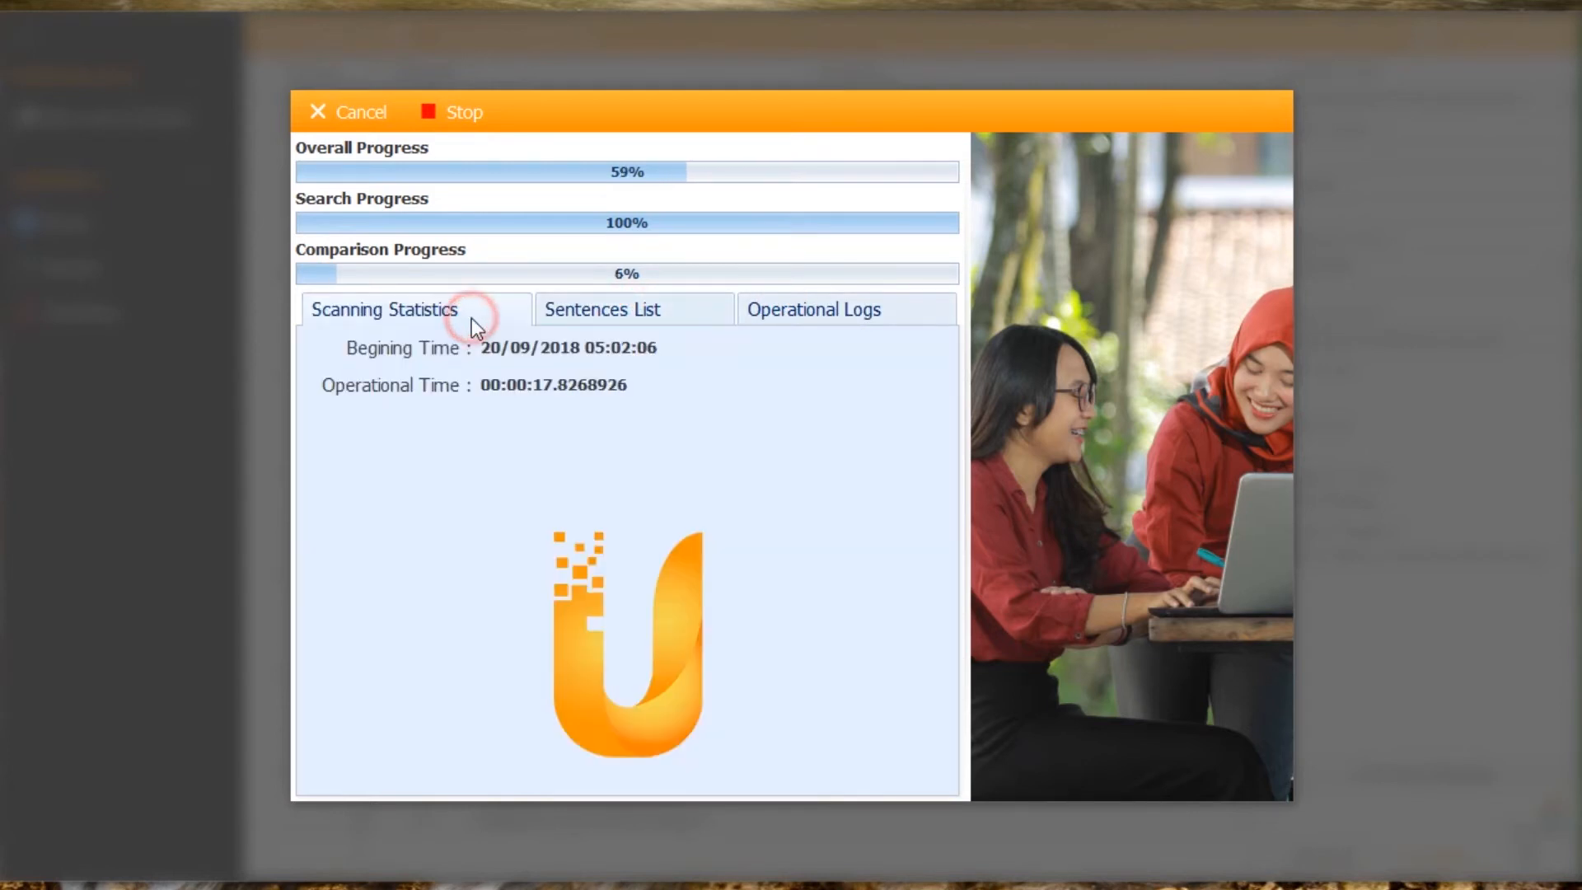
left_click(790, 313)
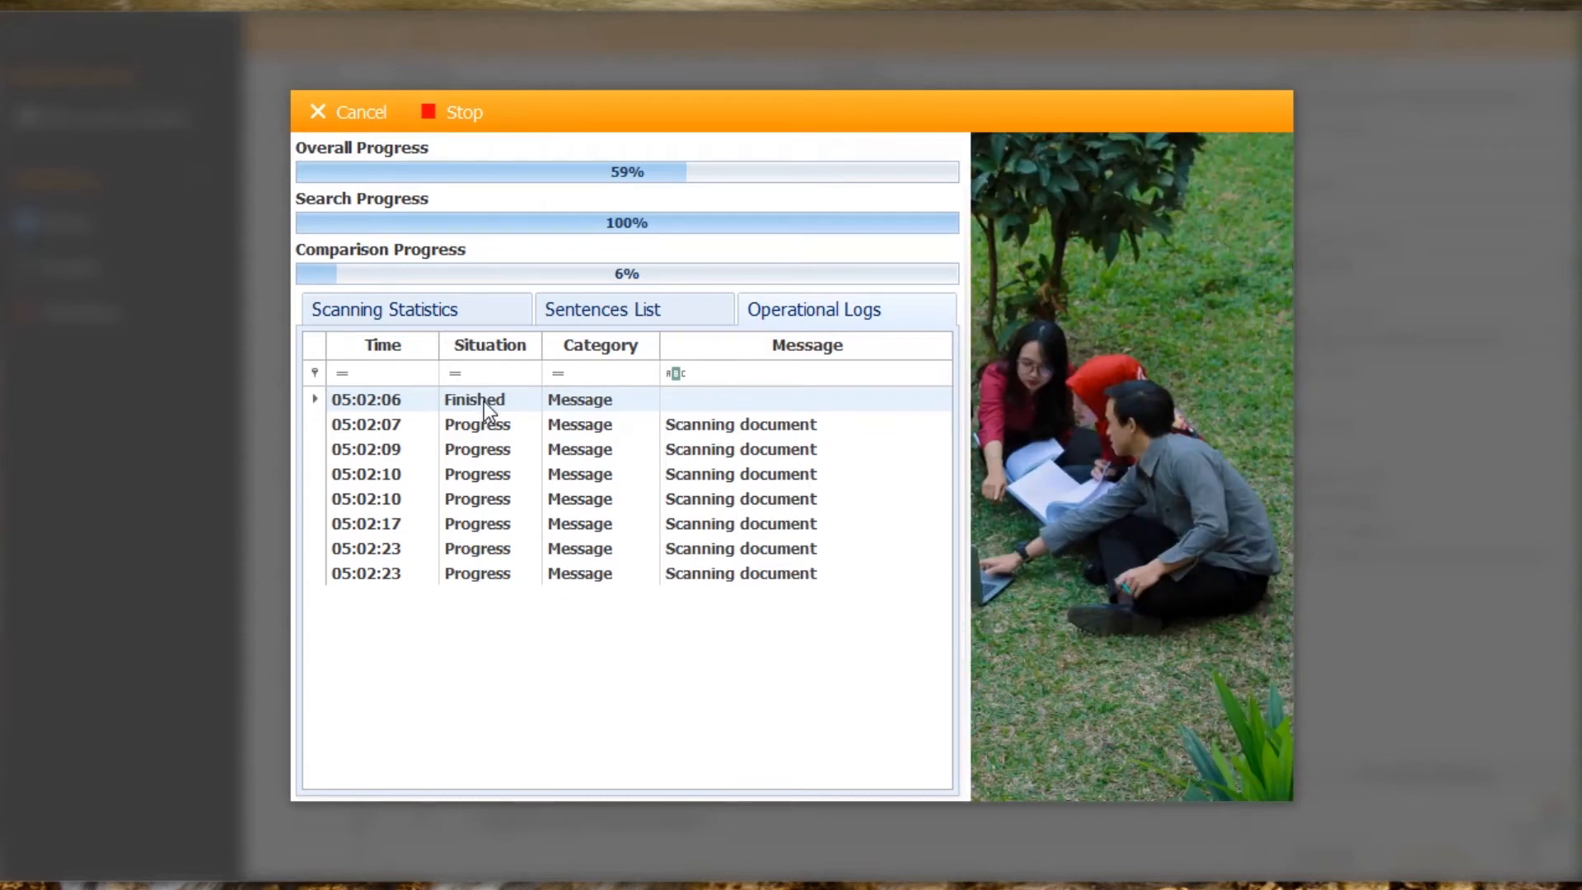
left_click(630, 302)
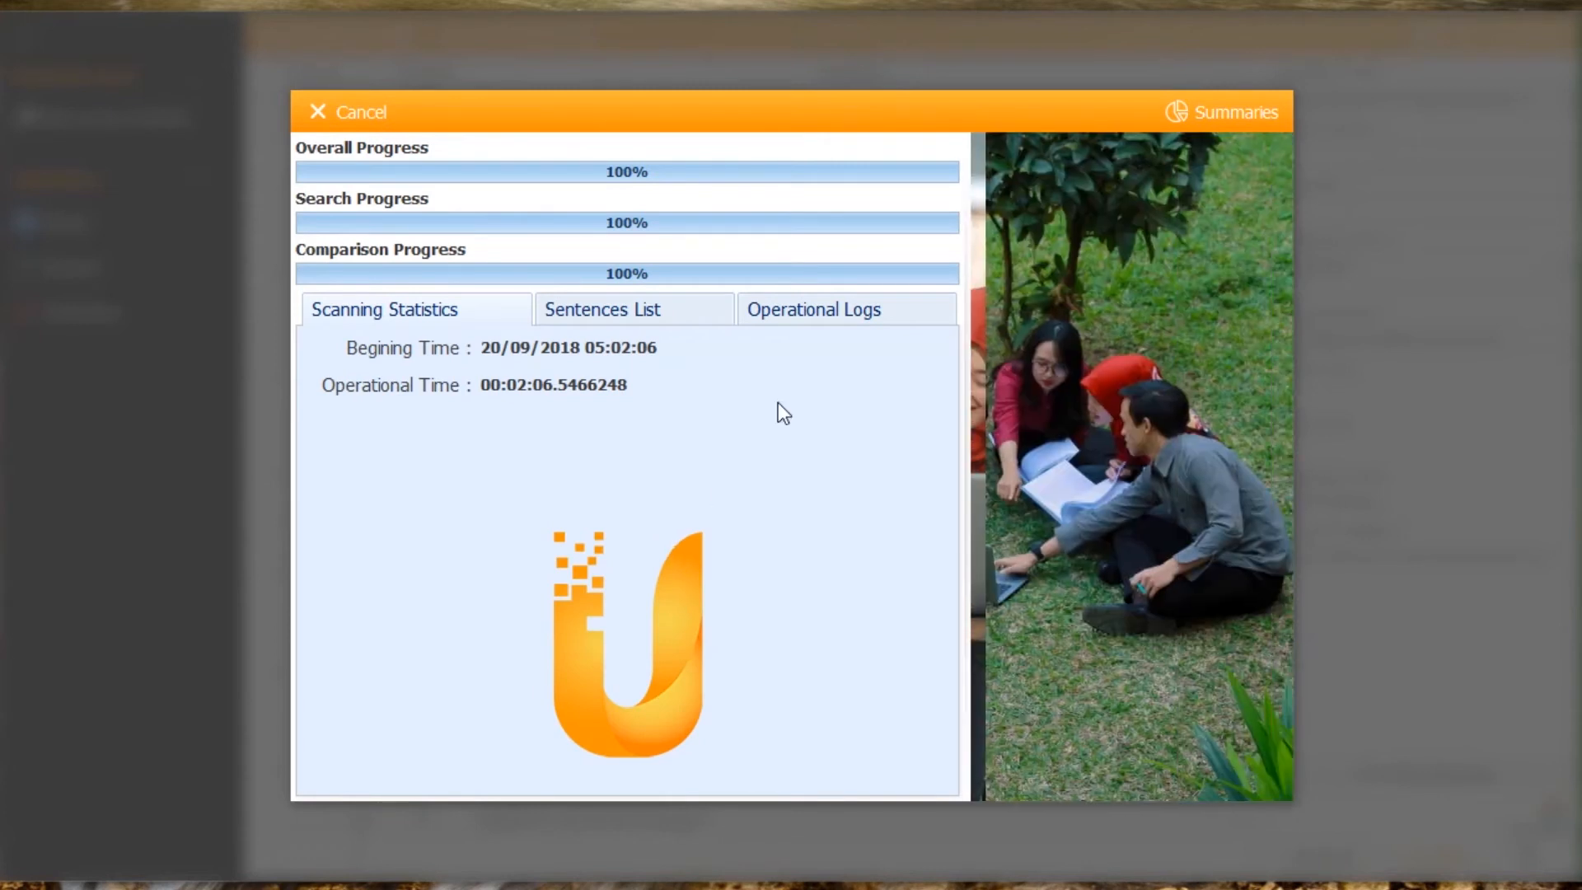
Step: Open the scan summaries and expand Sentence 1 to list its matching URLs
left_click(1234, 112)
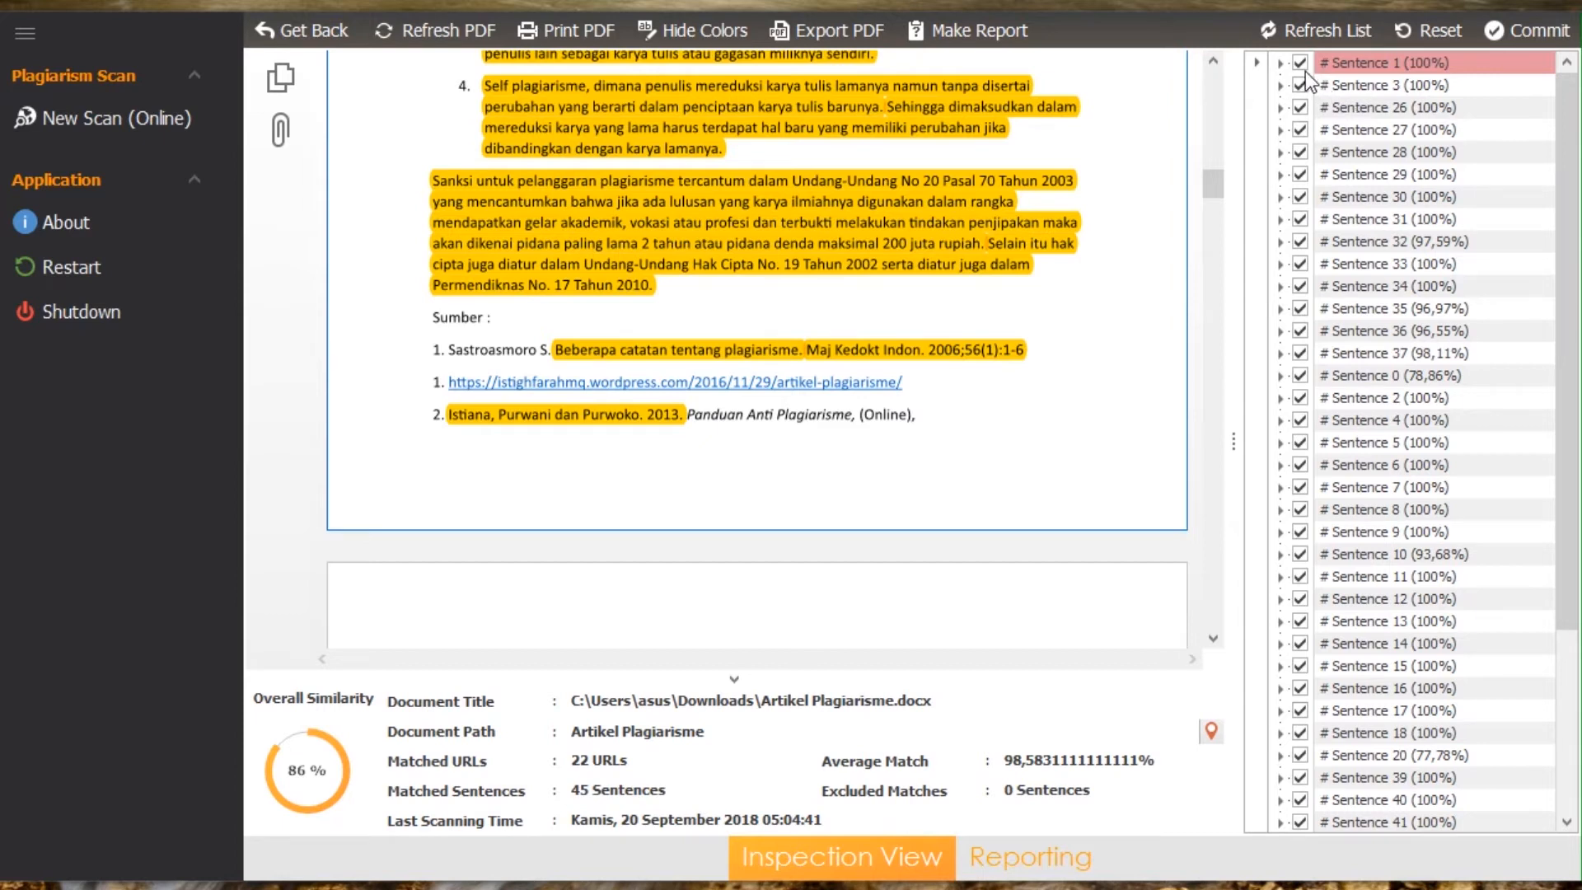
left_click_drag(1213, 182, 1213, 81)
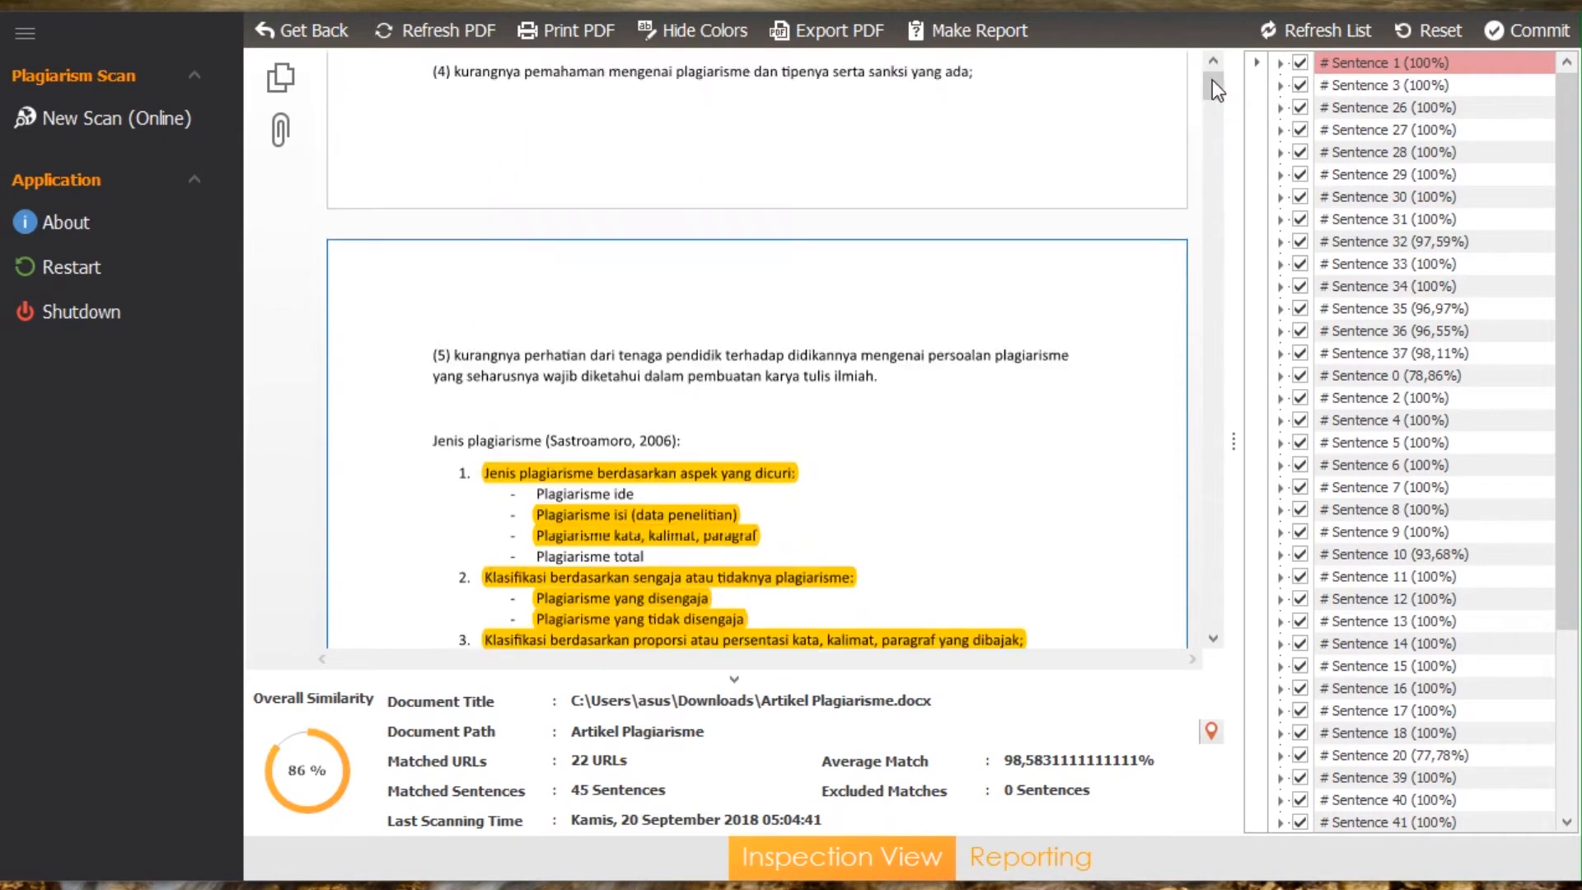
double_click(1282, 64)
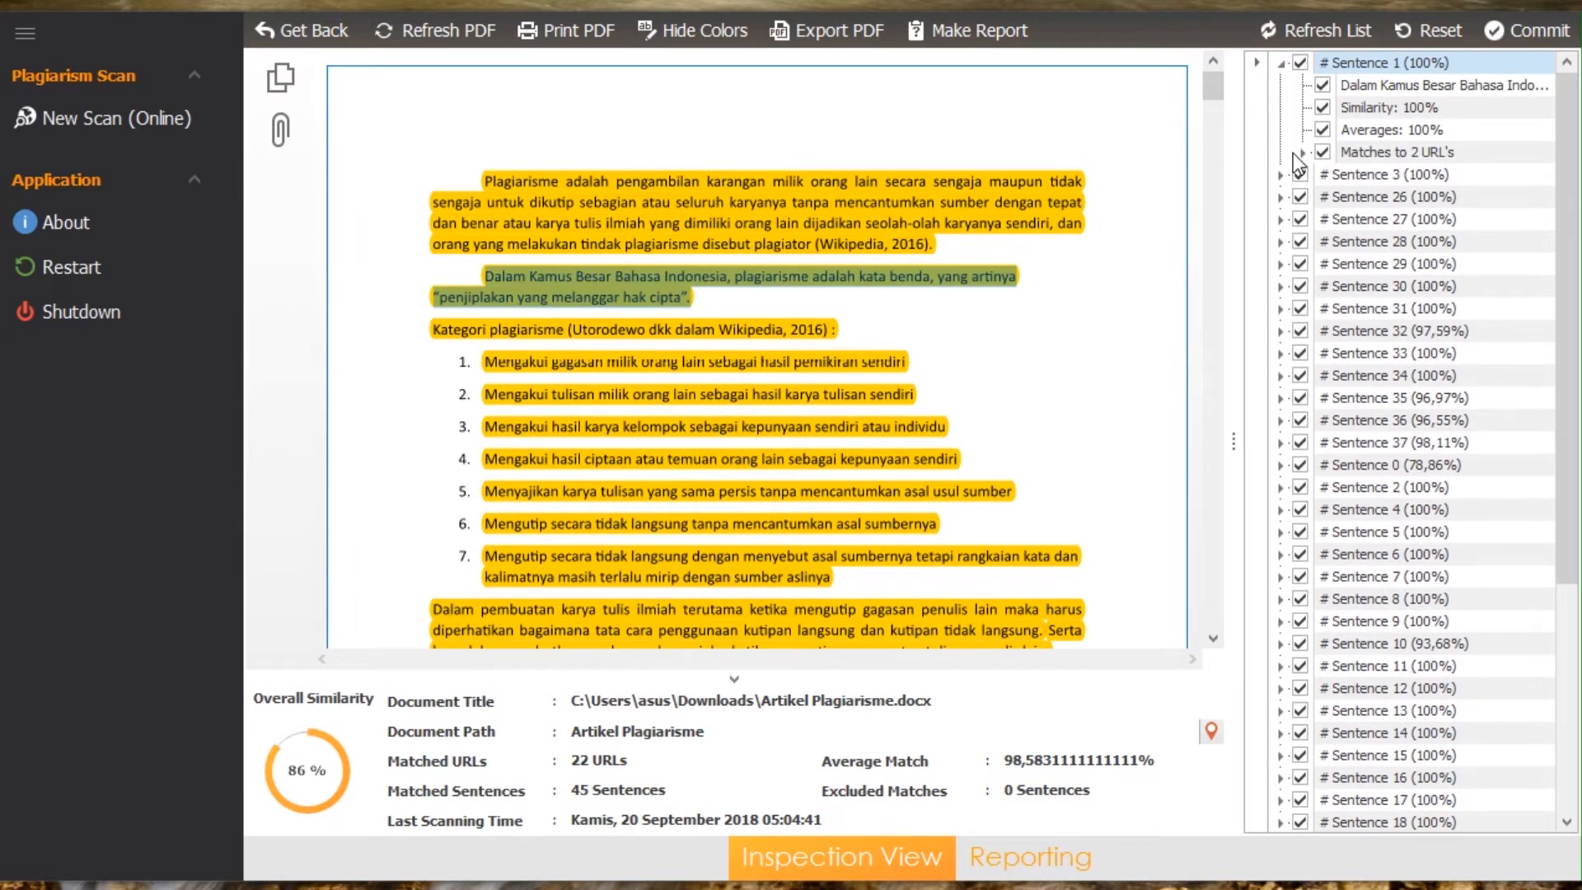
left_click(1304, 153)
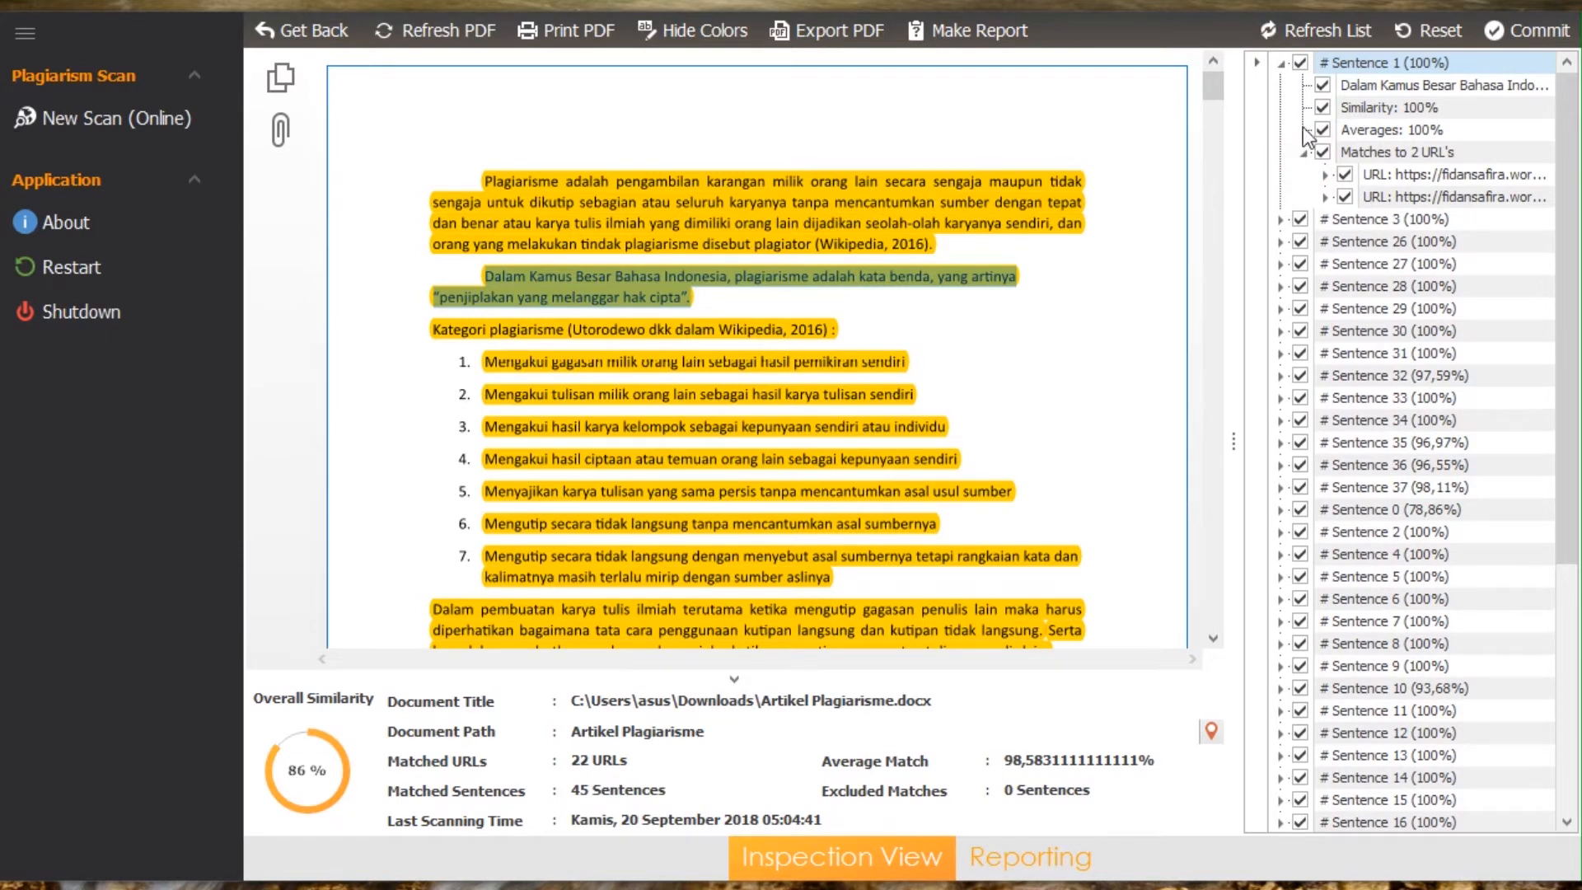
Step: Exclude Sentence 1 from the matches, committing without saving the document changes, and expand its details again
left_click(1302, 66)
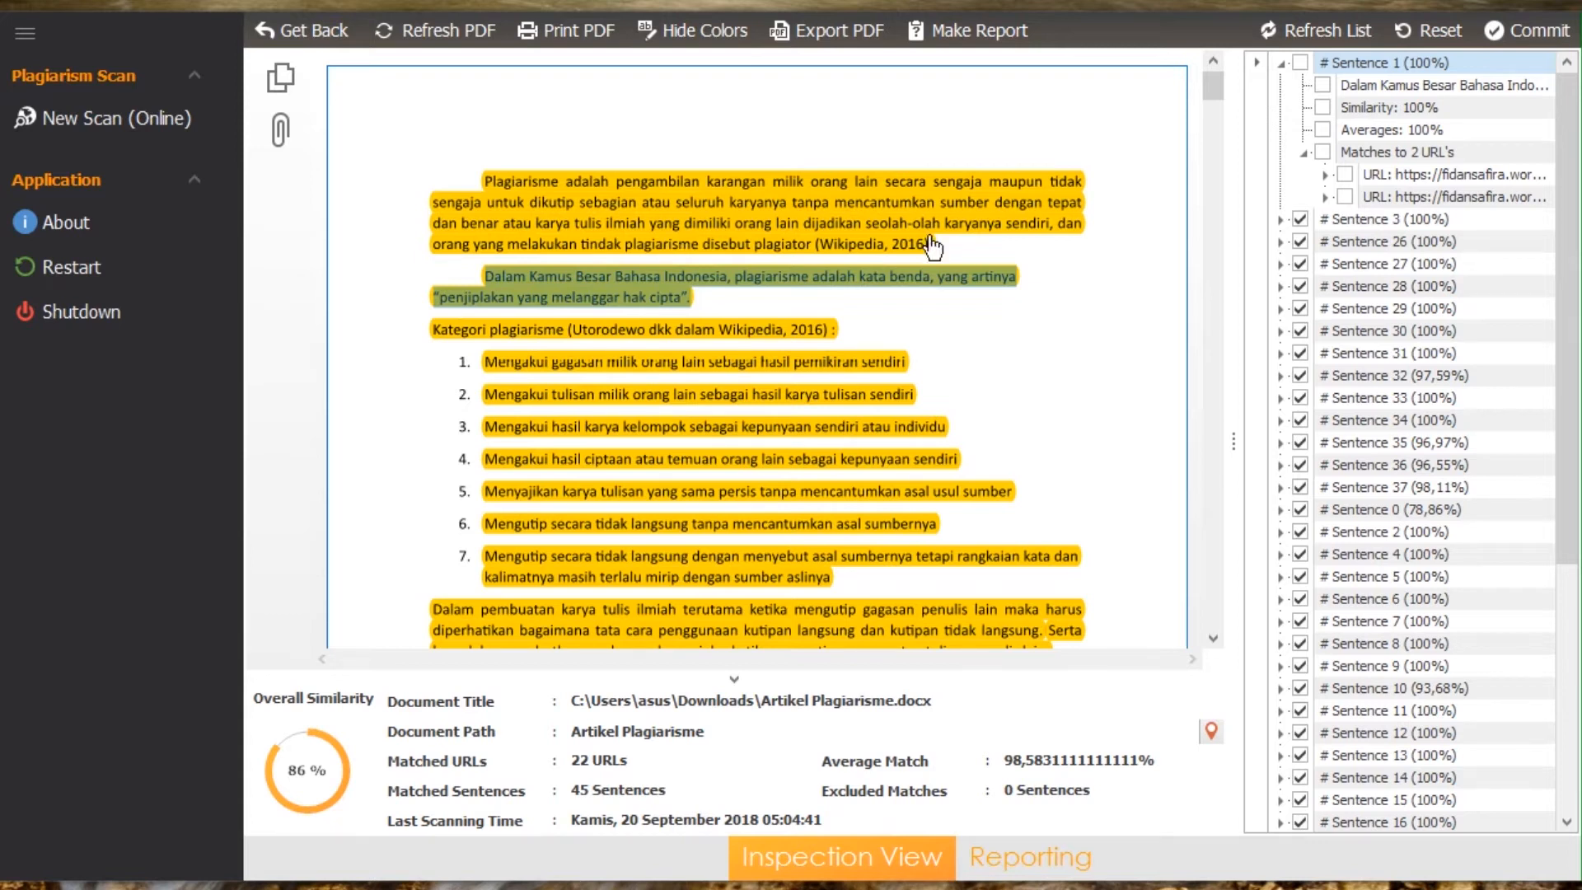
left_click(1502, 30)
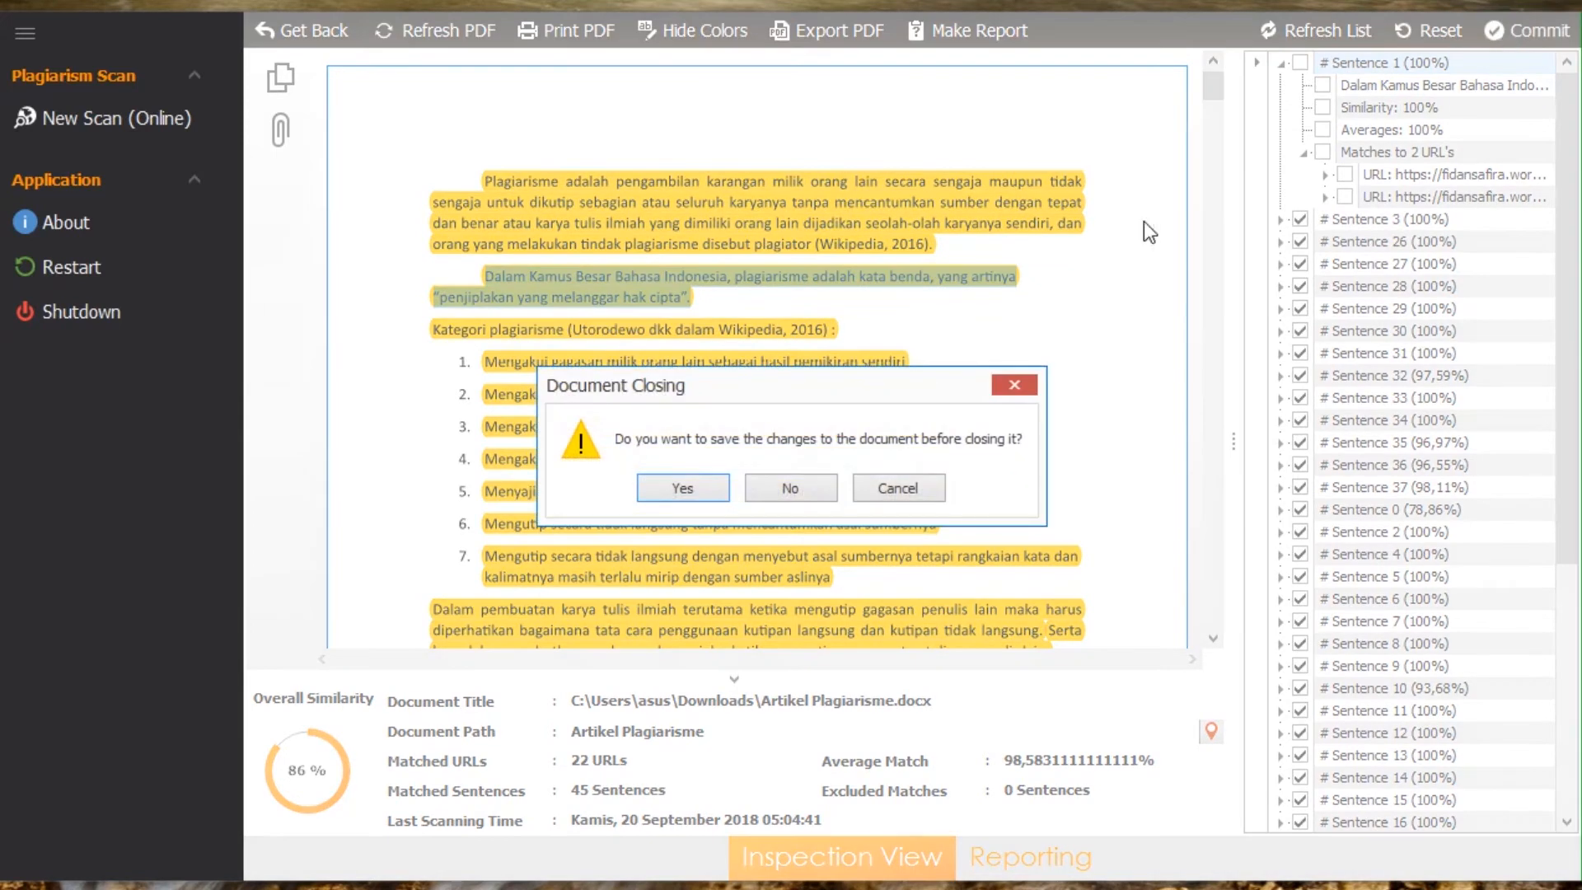
left_click(828, 489)
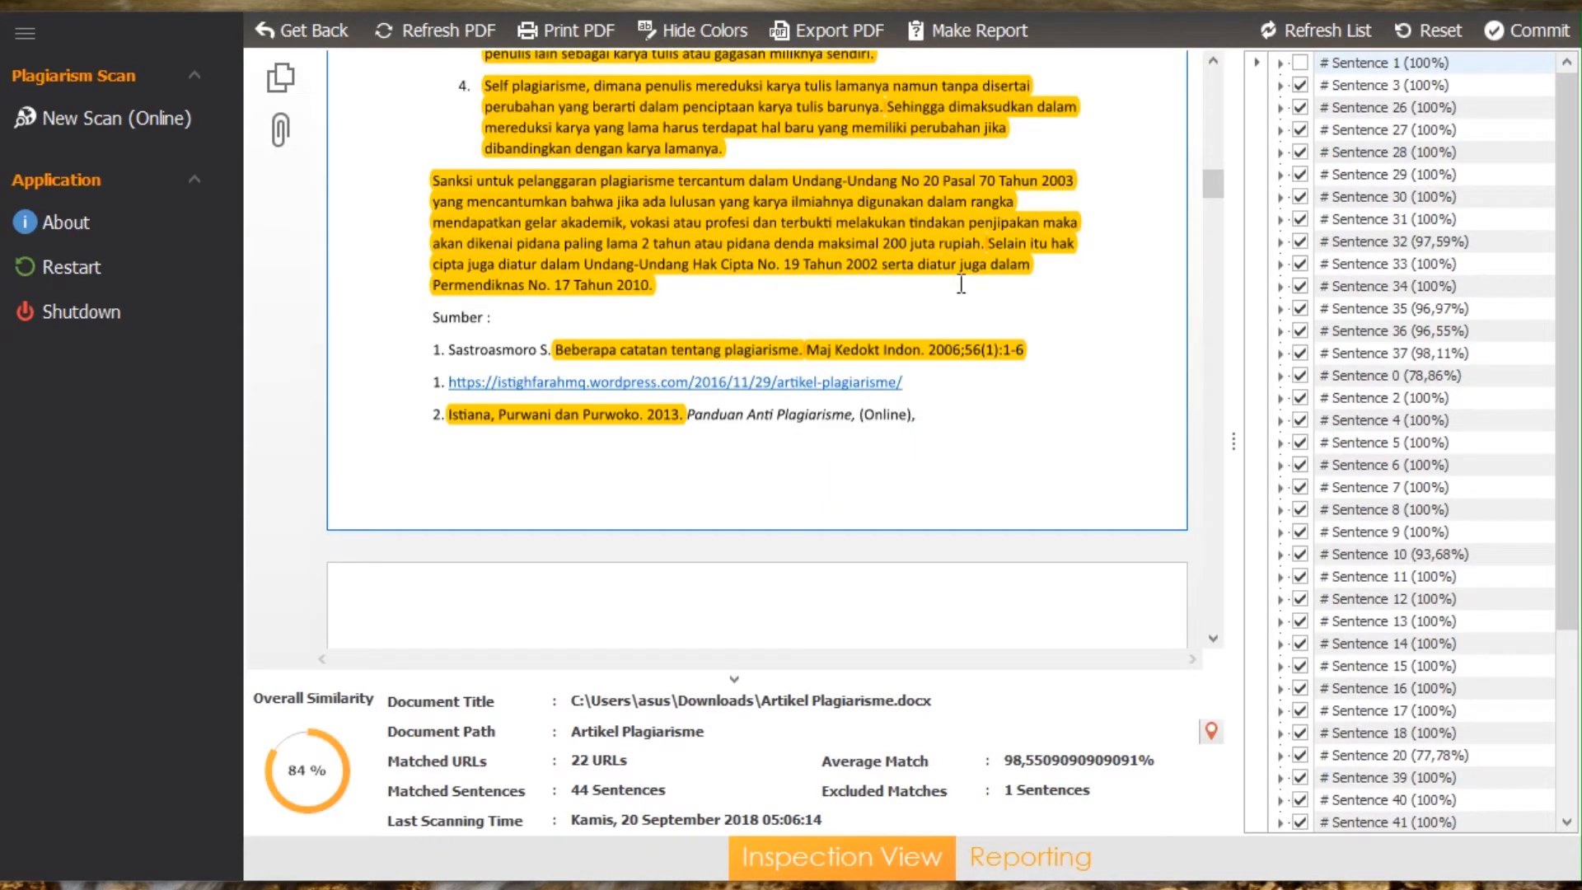
left_click(1280, 62)
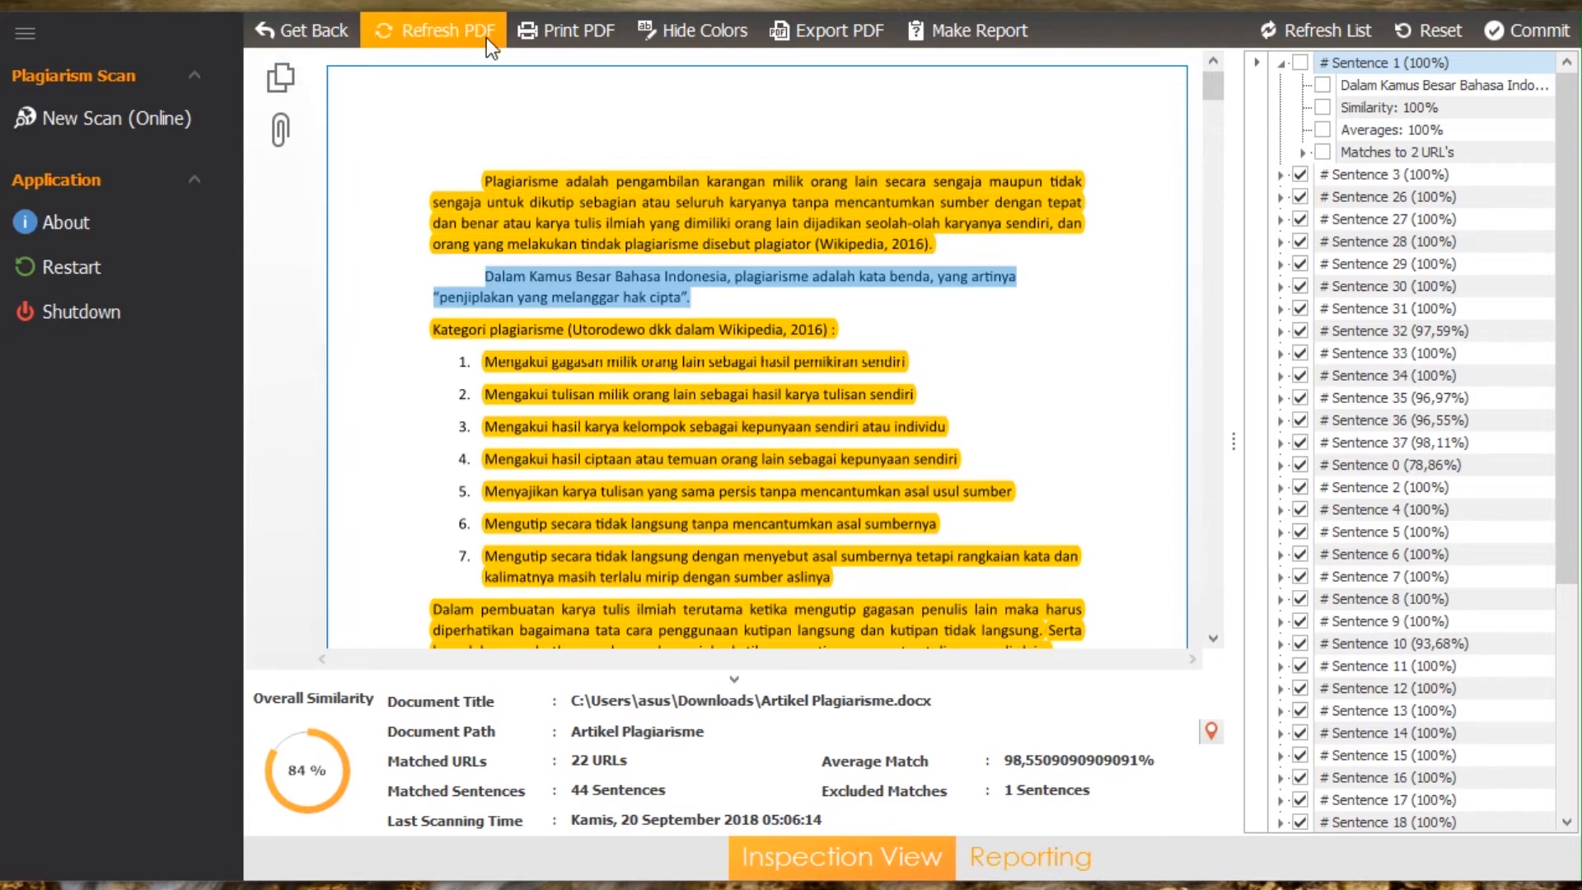
Step: View the print settings and preview of the highlighted PDF without printing it
left_click(565, 39)
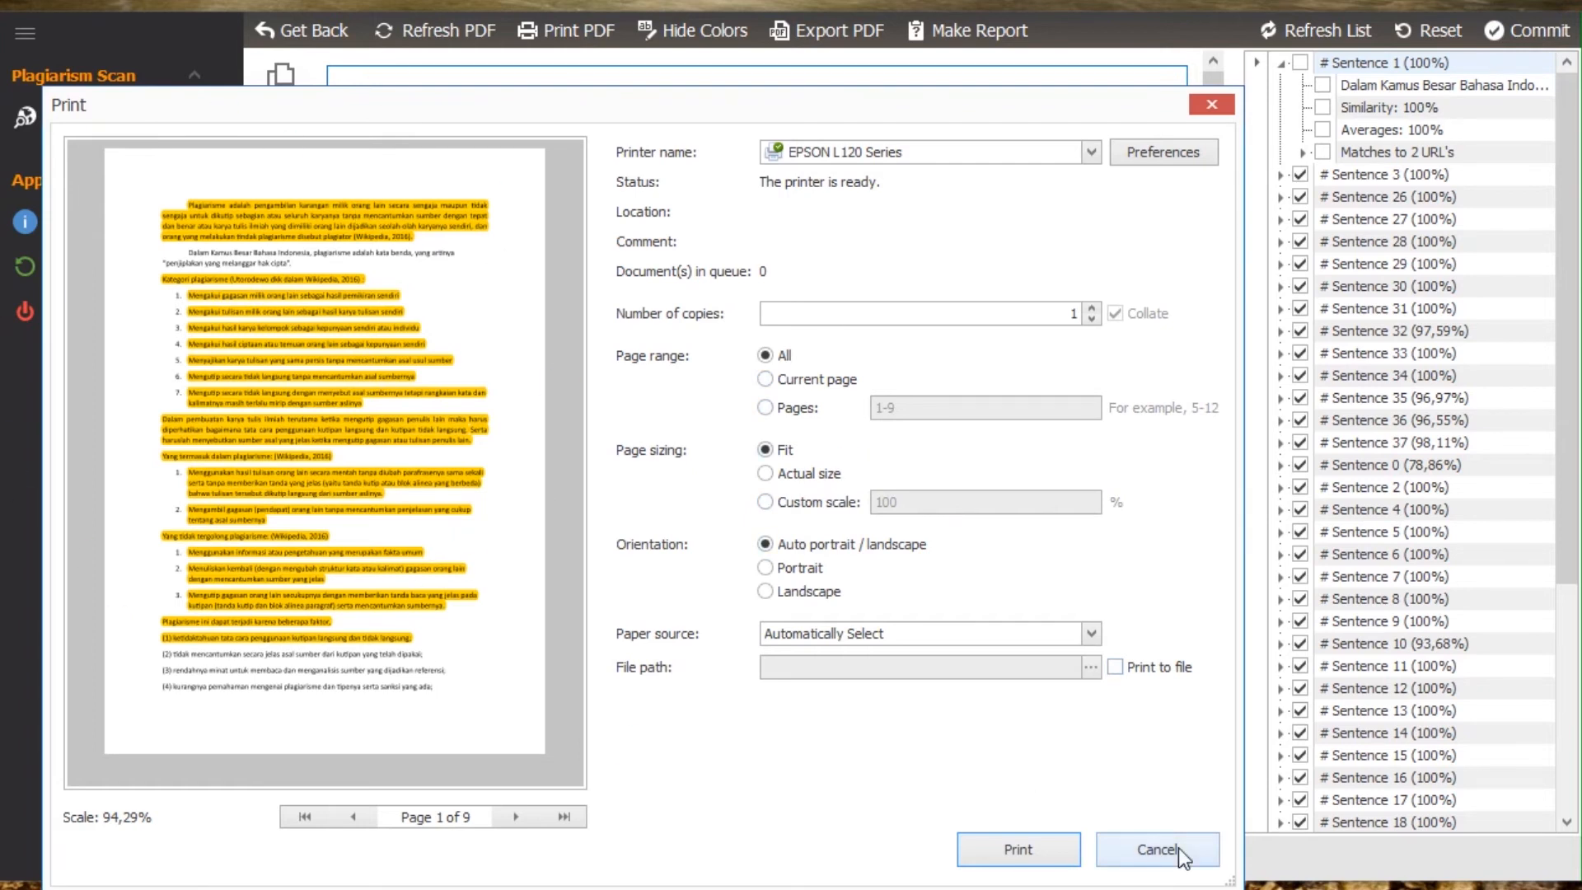
left_click(1157, 849)
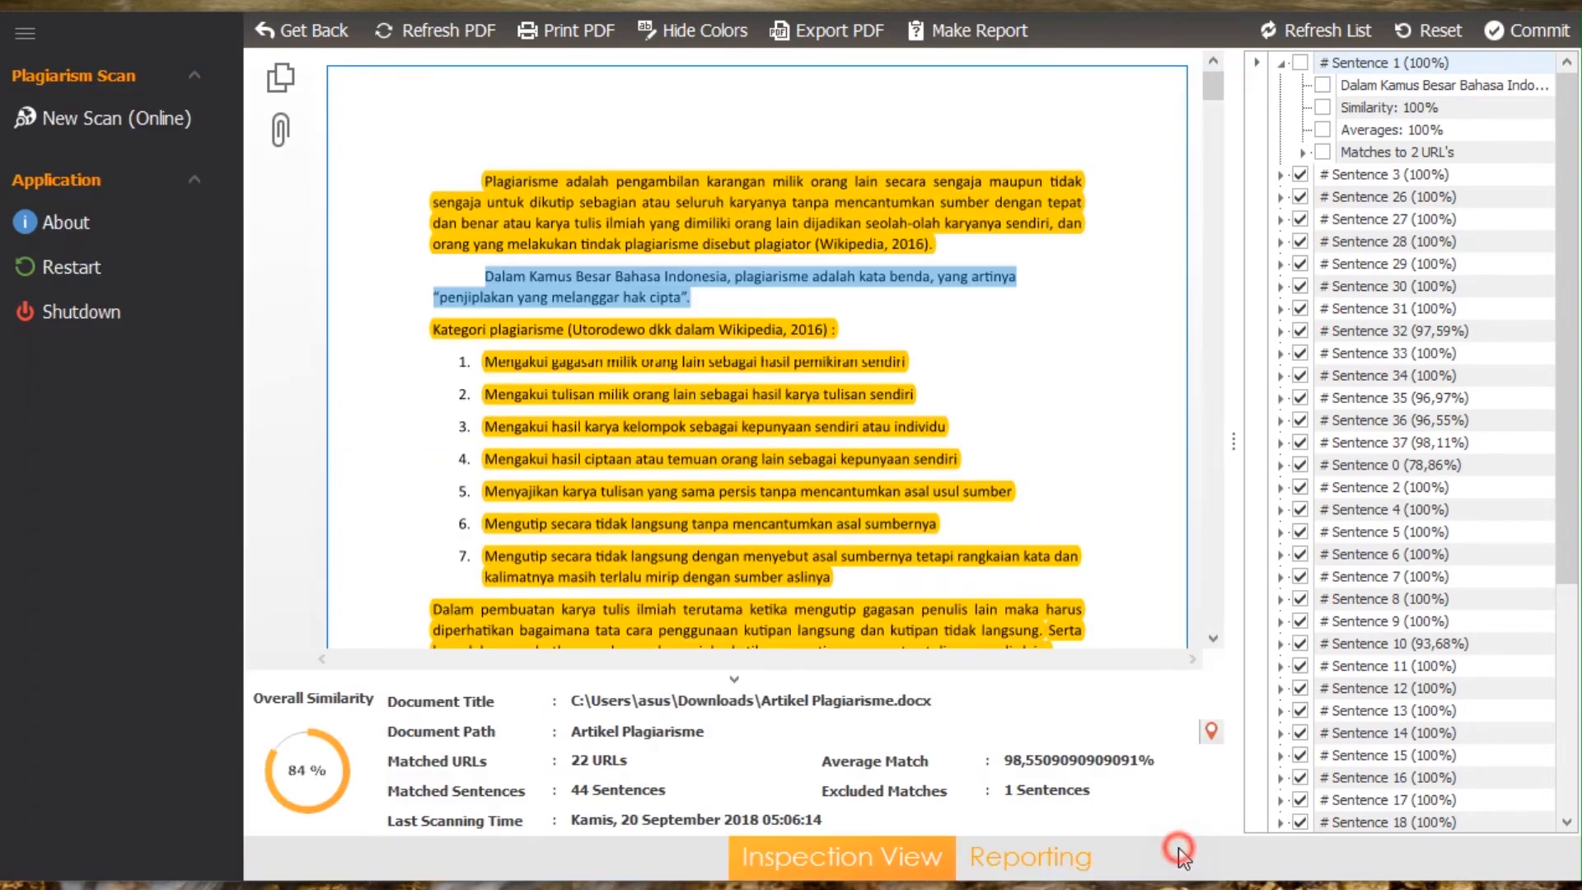
Step: Hide the highlight colors in the PDF without saving the document, and show them again
left_click(676, 27)
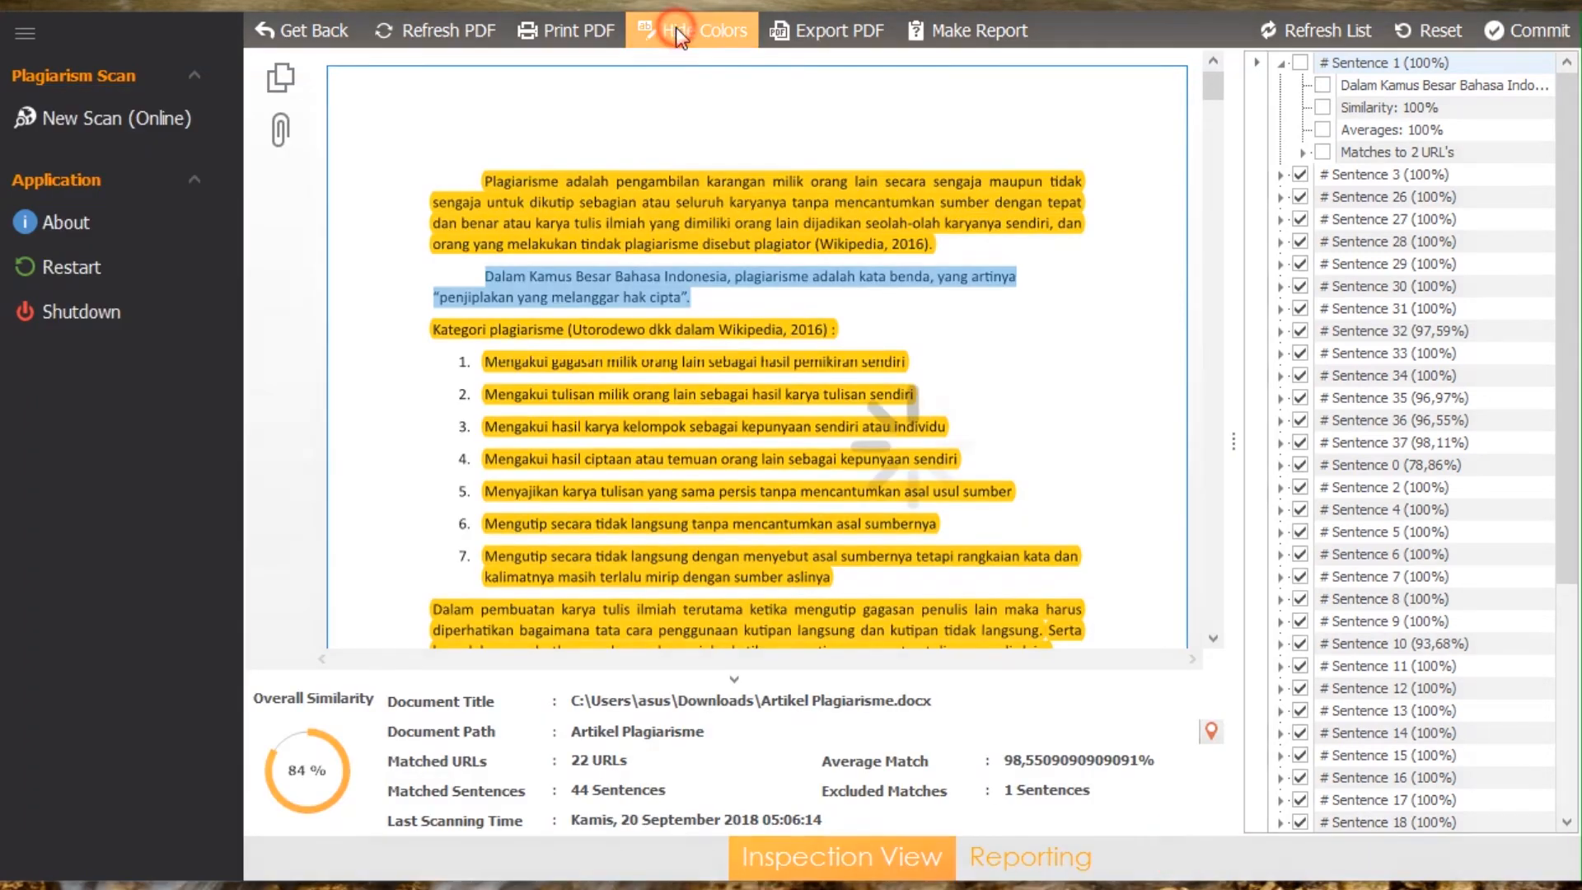
left_click(786, 483)
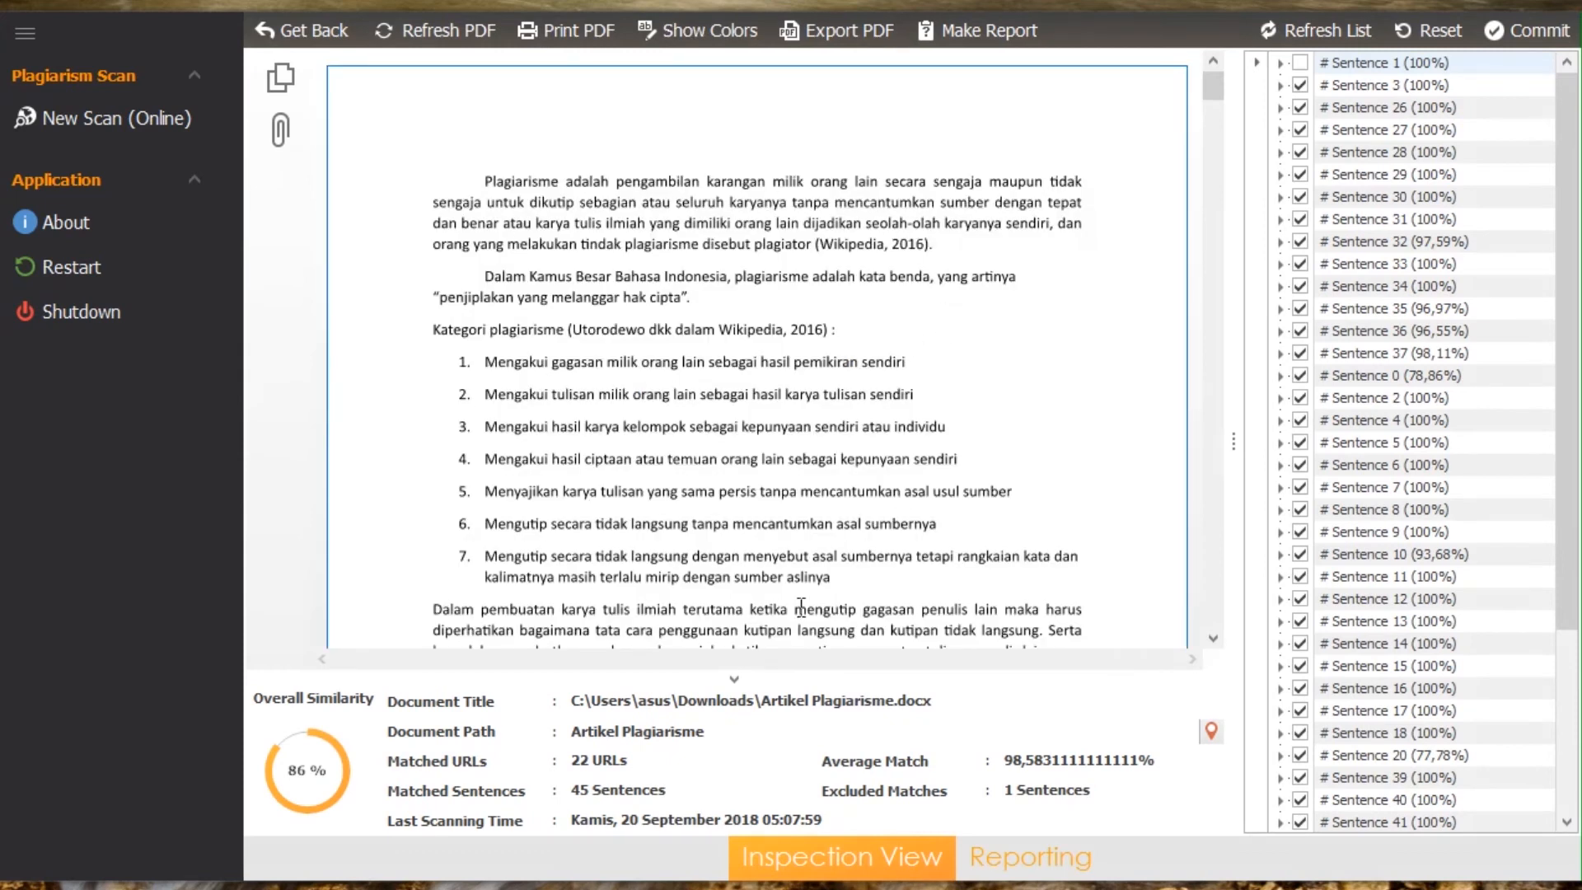
left_click(673, 36)
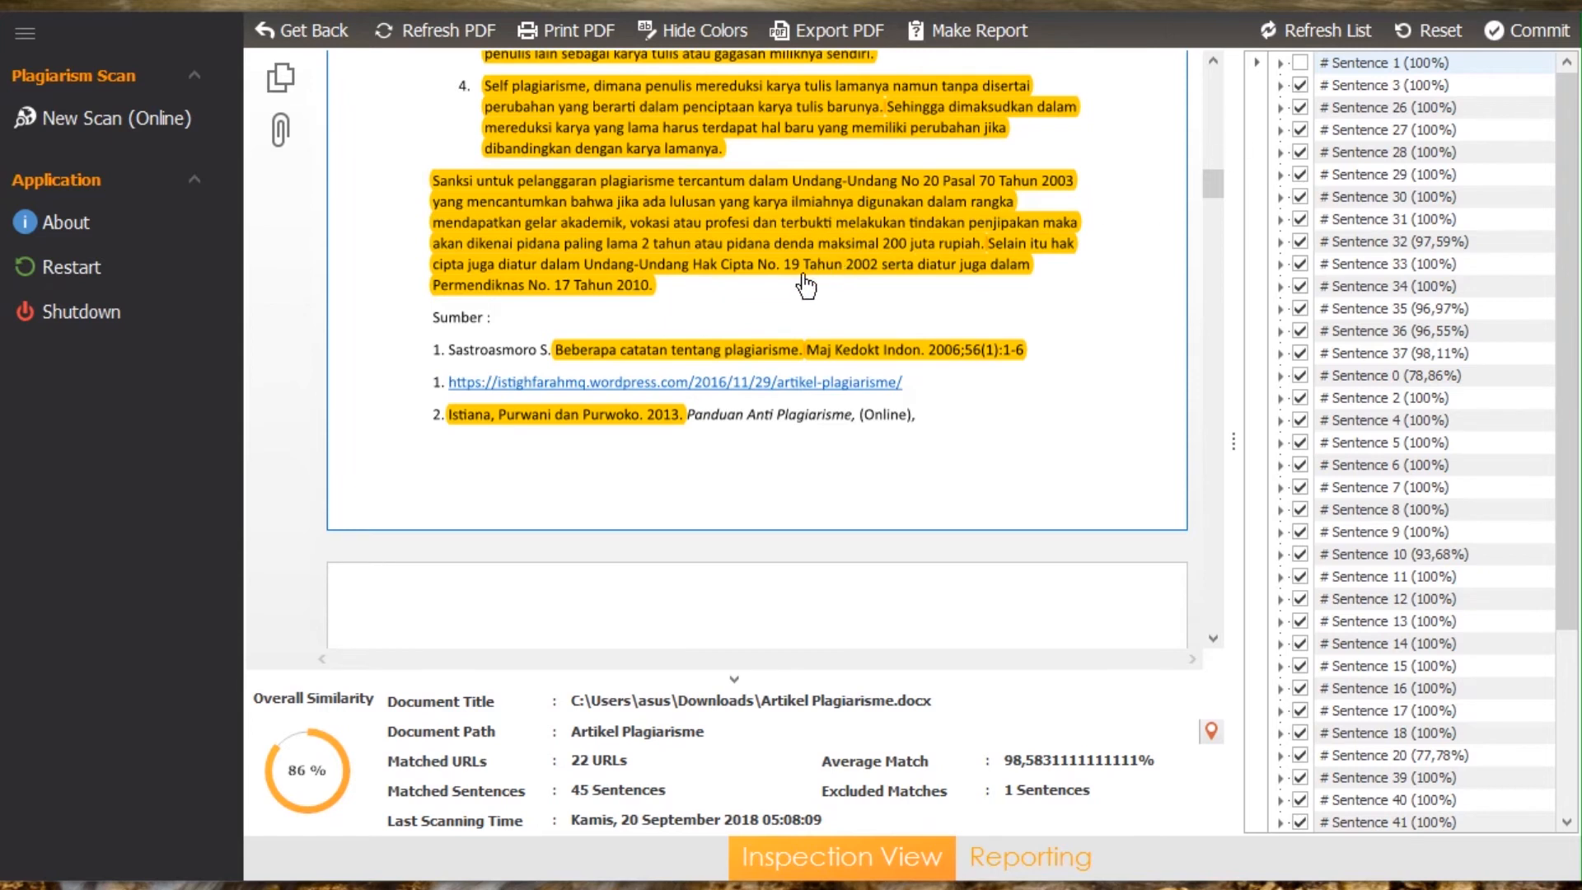
left_click(813, 22)
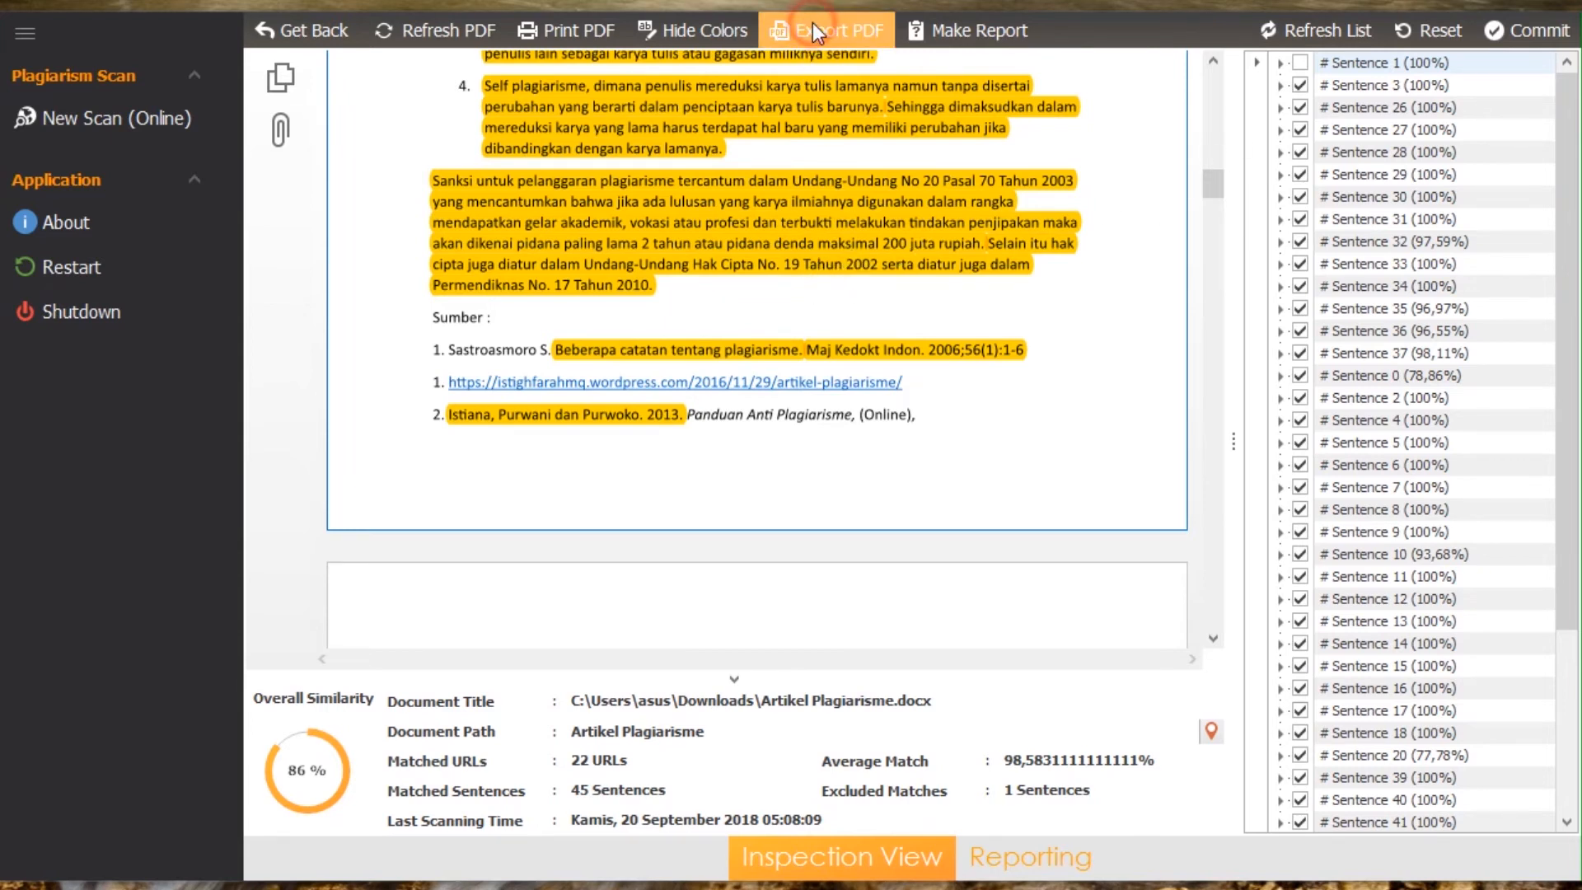
left_click(491, 439)
type("asdawfa")
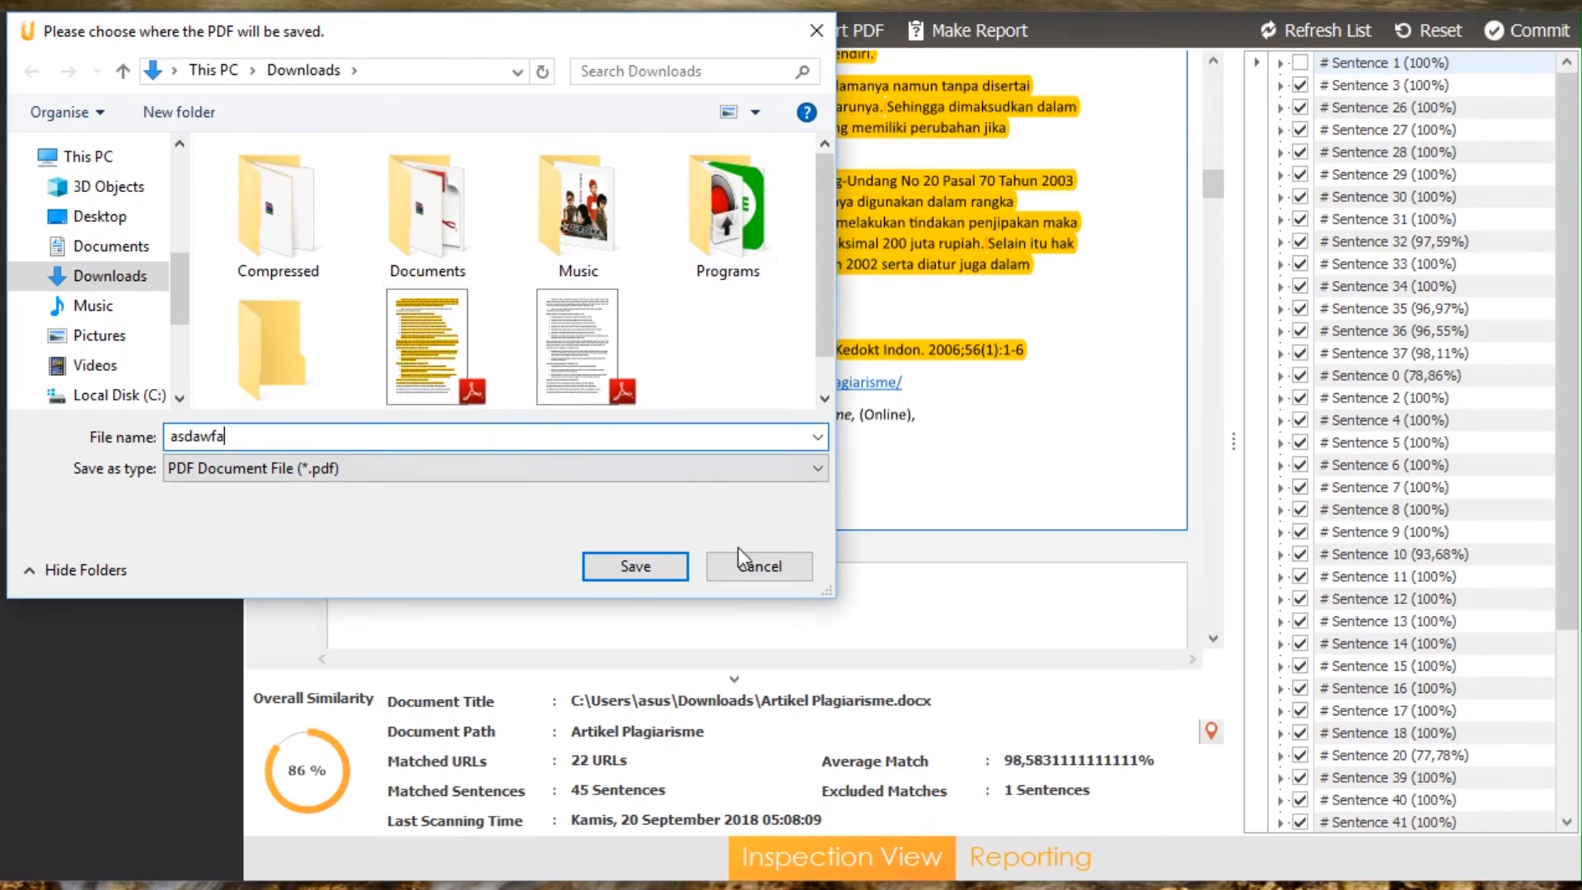
left_click(759, 567)
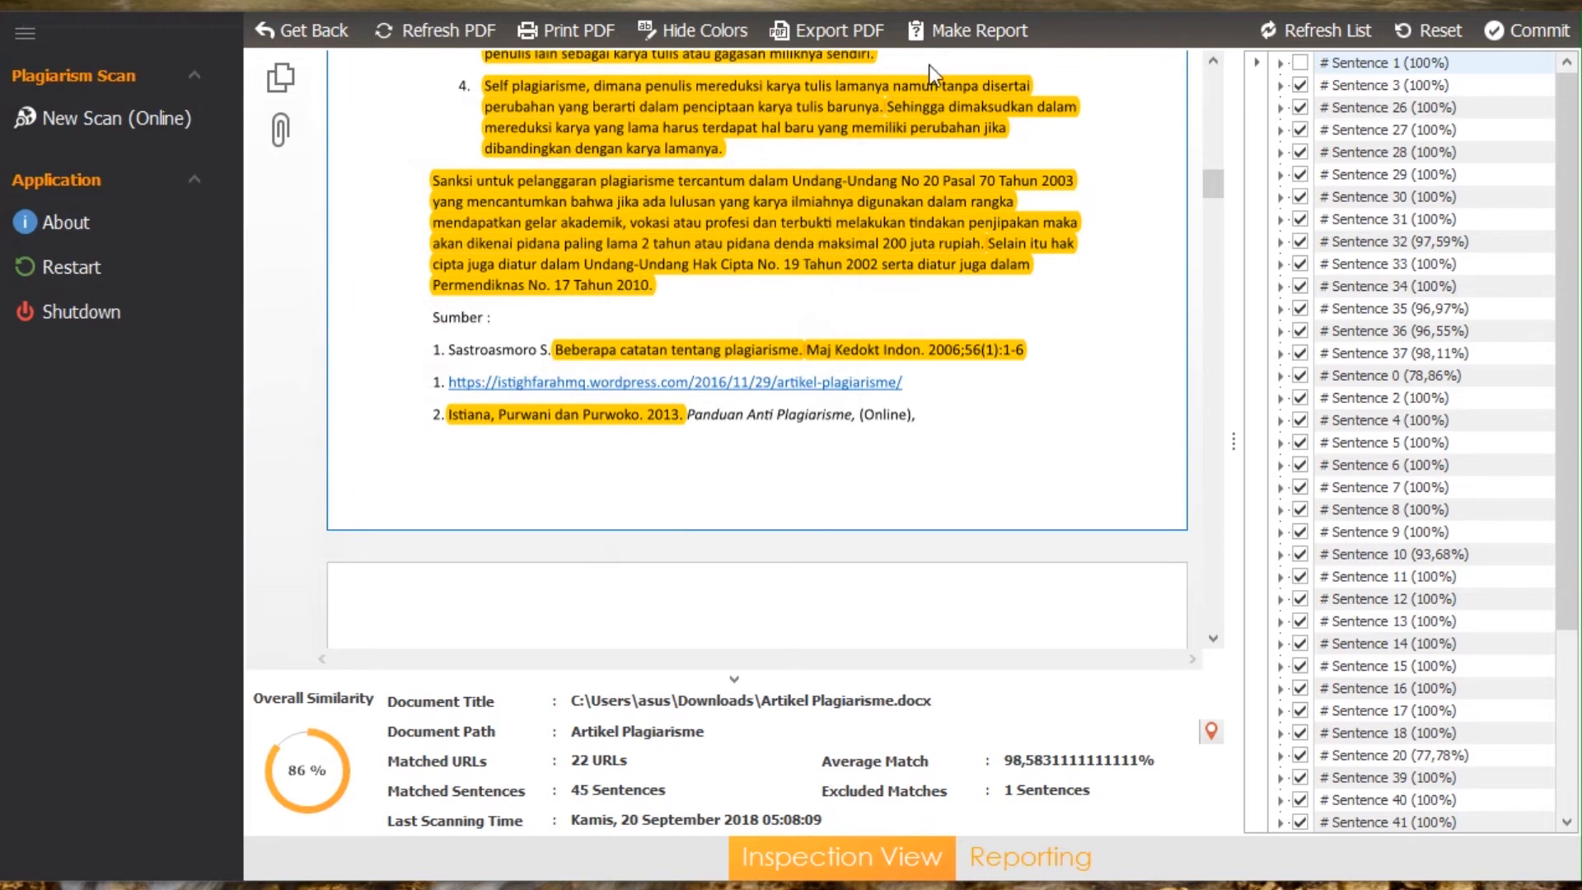
Step: Generate the plagiarism report and retype the last letter of its title, keeping it as Artikel Plagiarisme
left_click(948, 30)
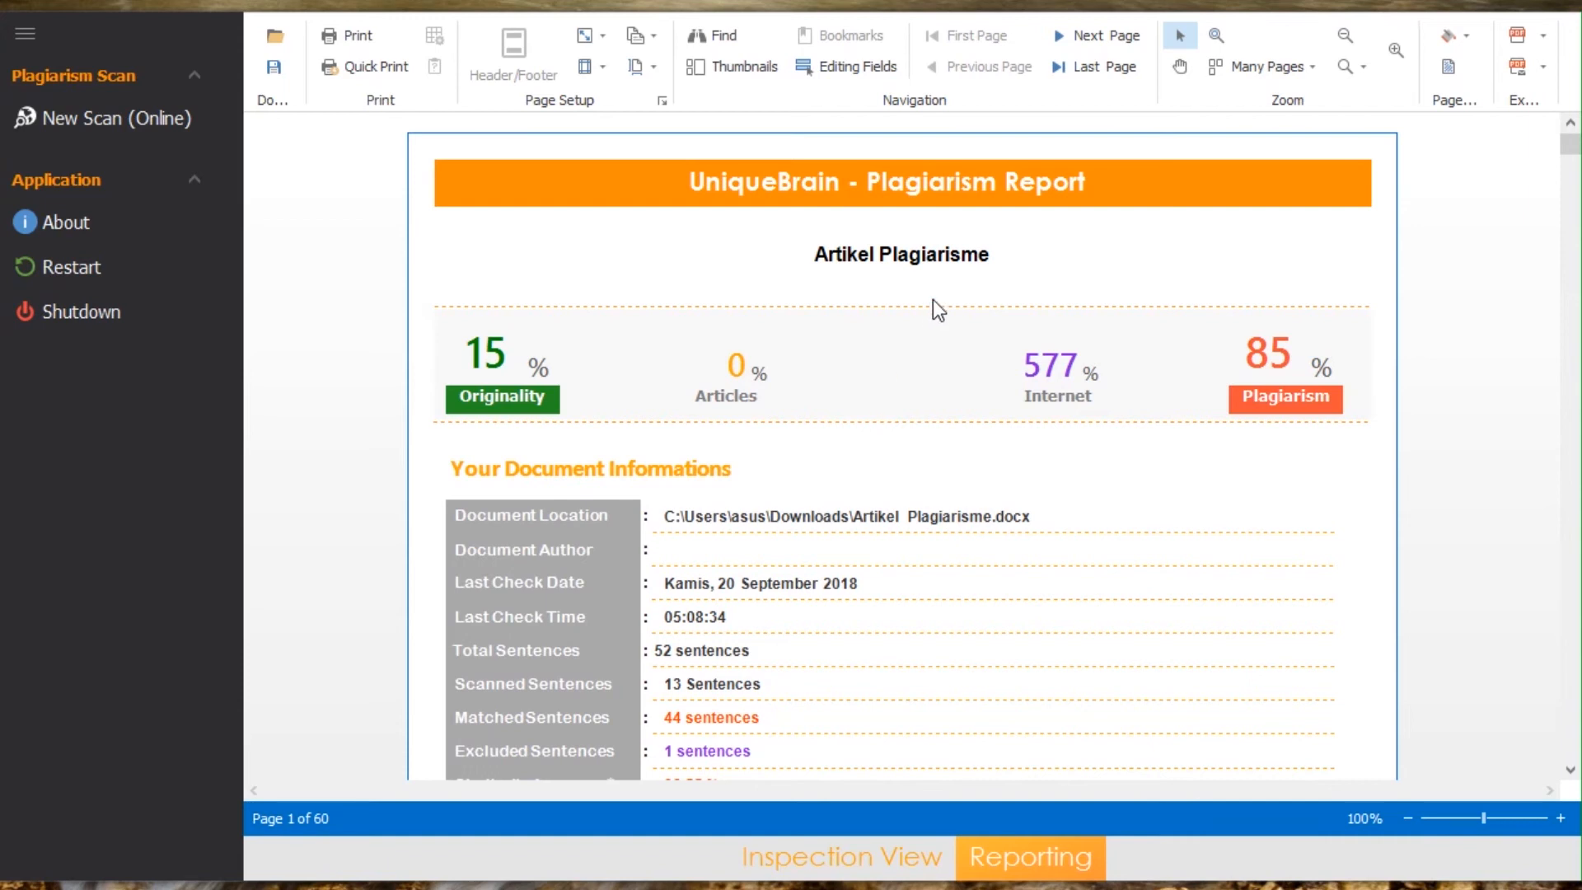
left_click(1004, 260)
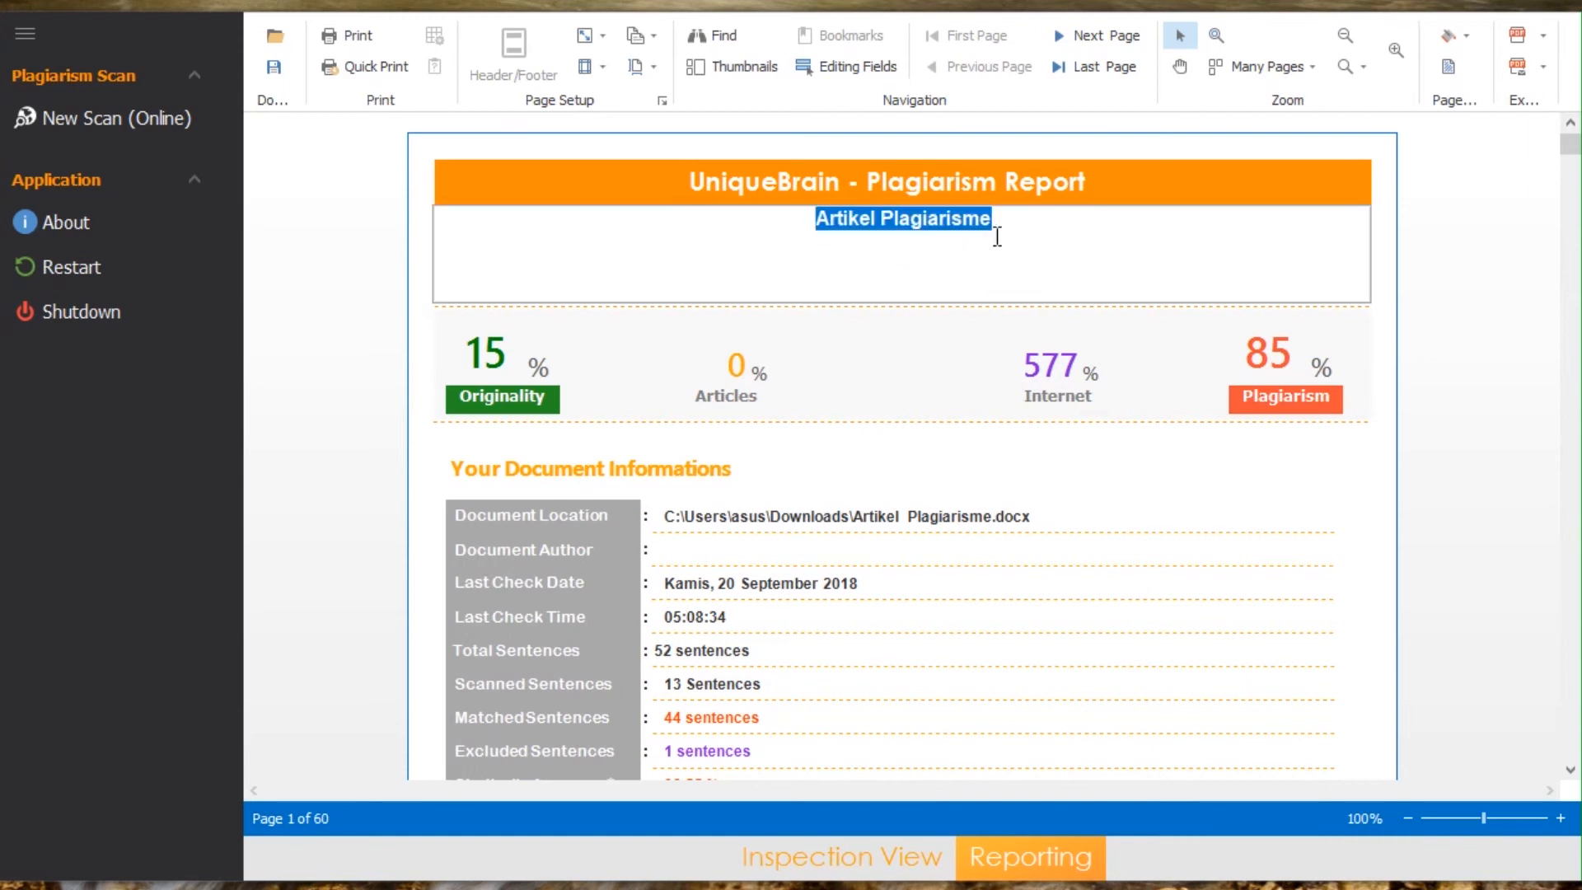
left_click(997, 237)
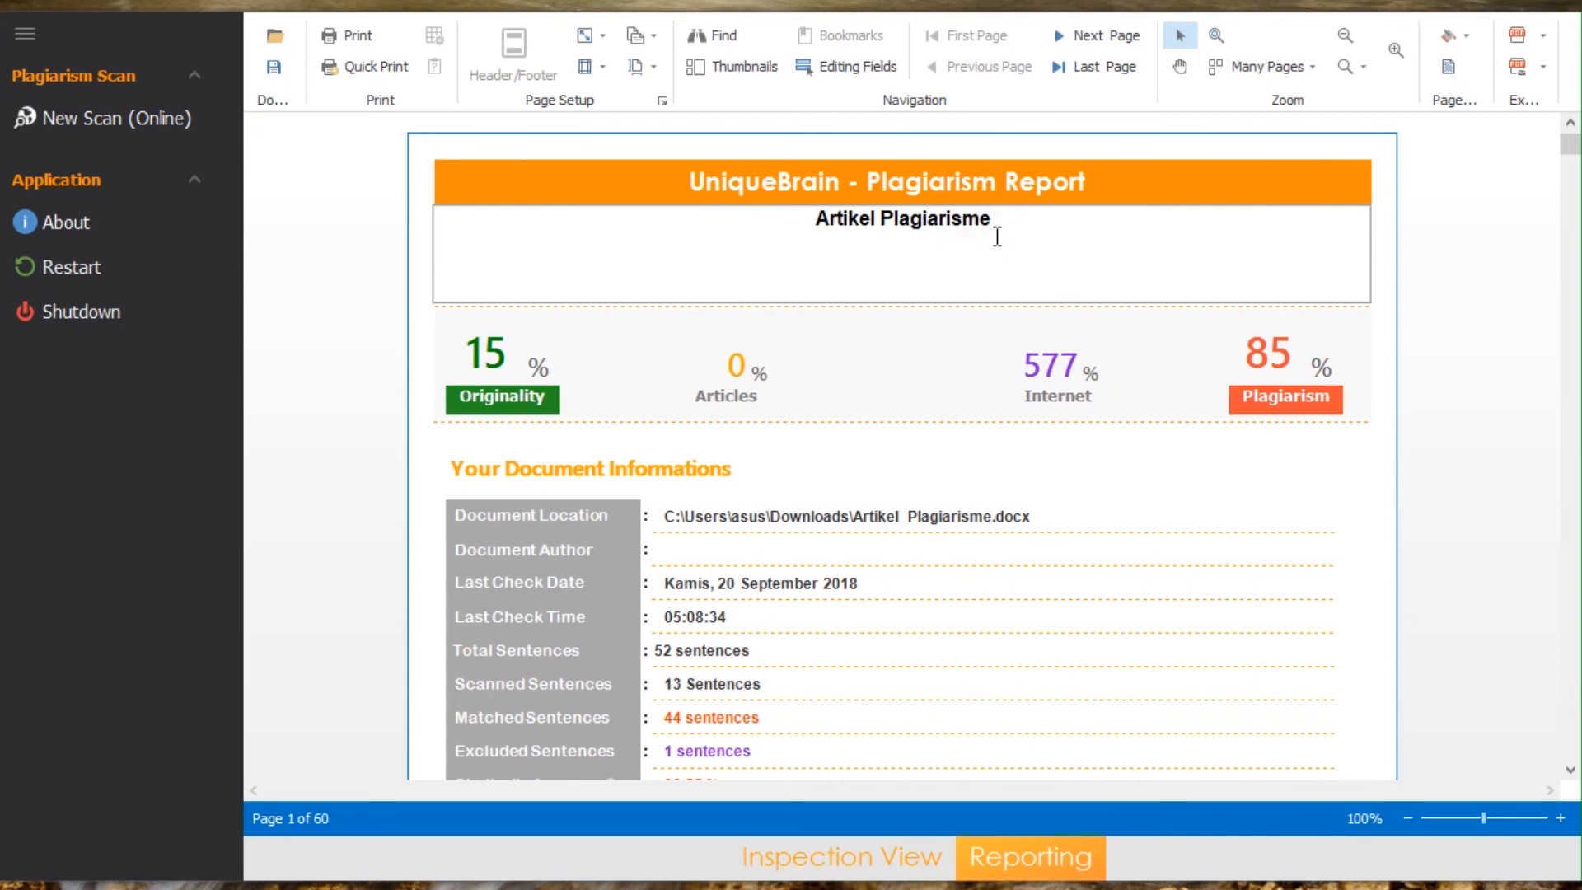
key("BackSpace")
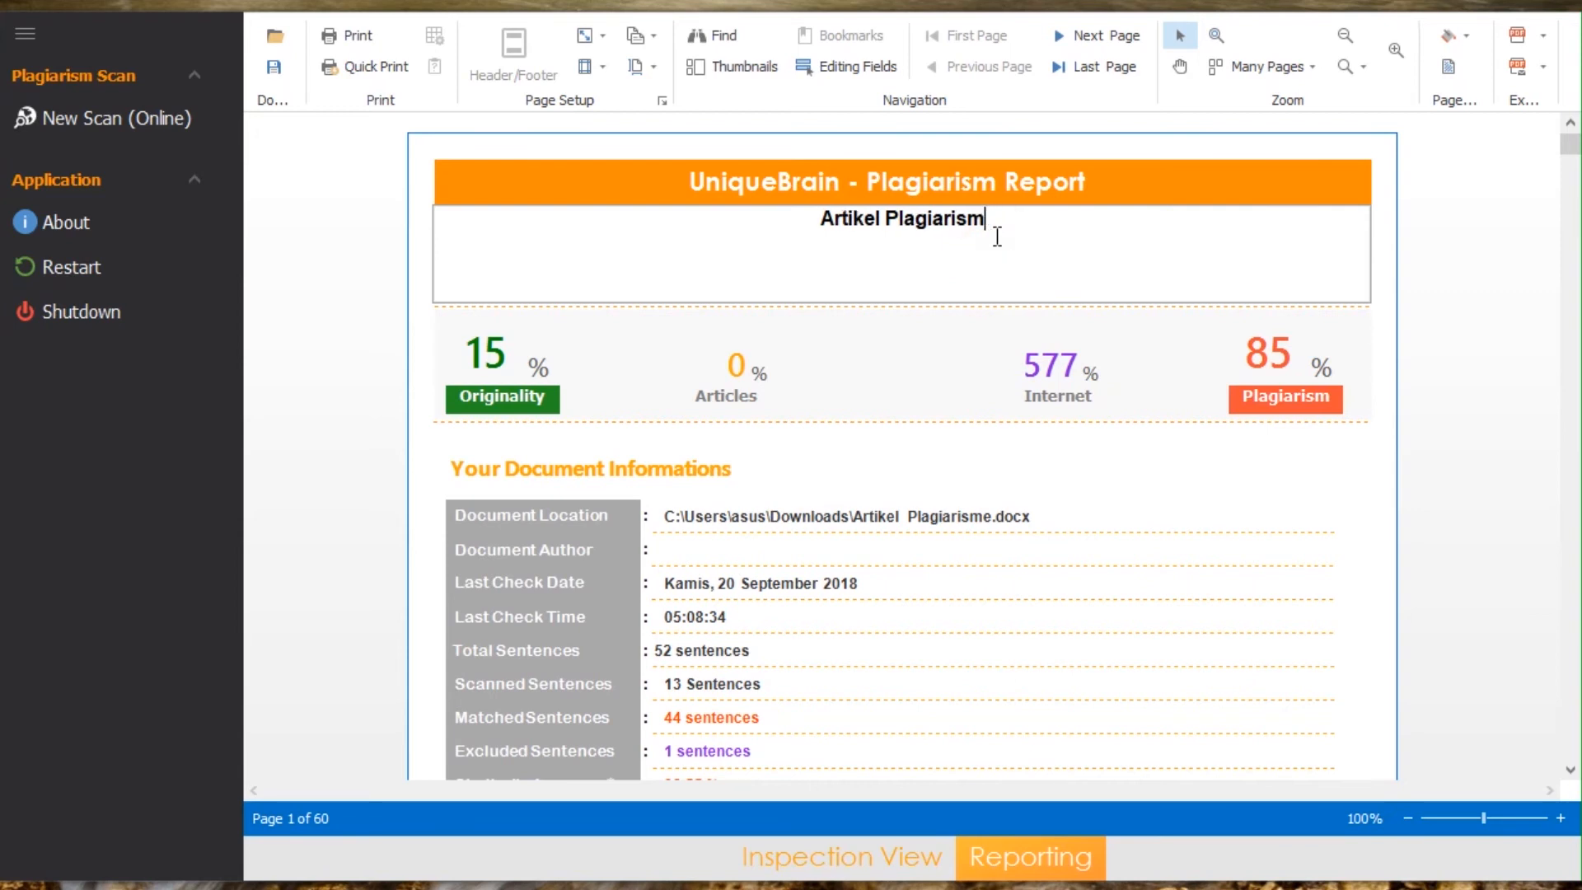
type("e")
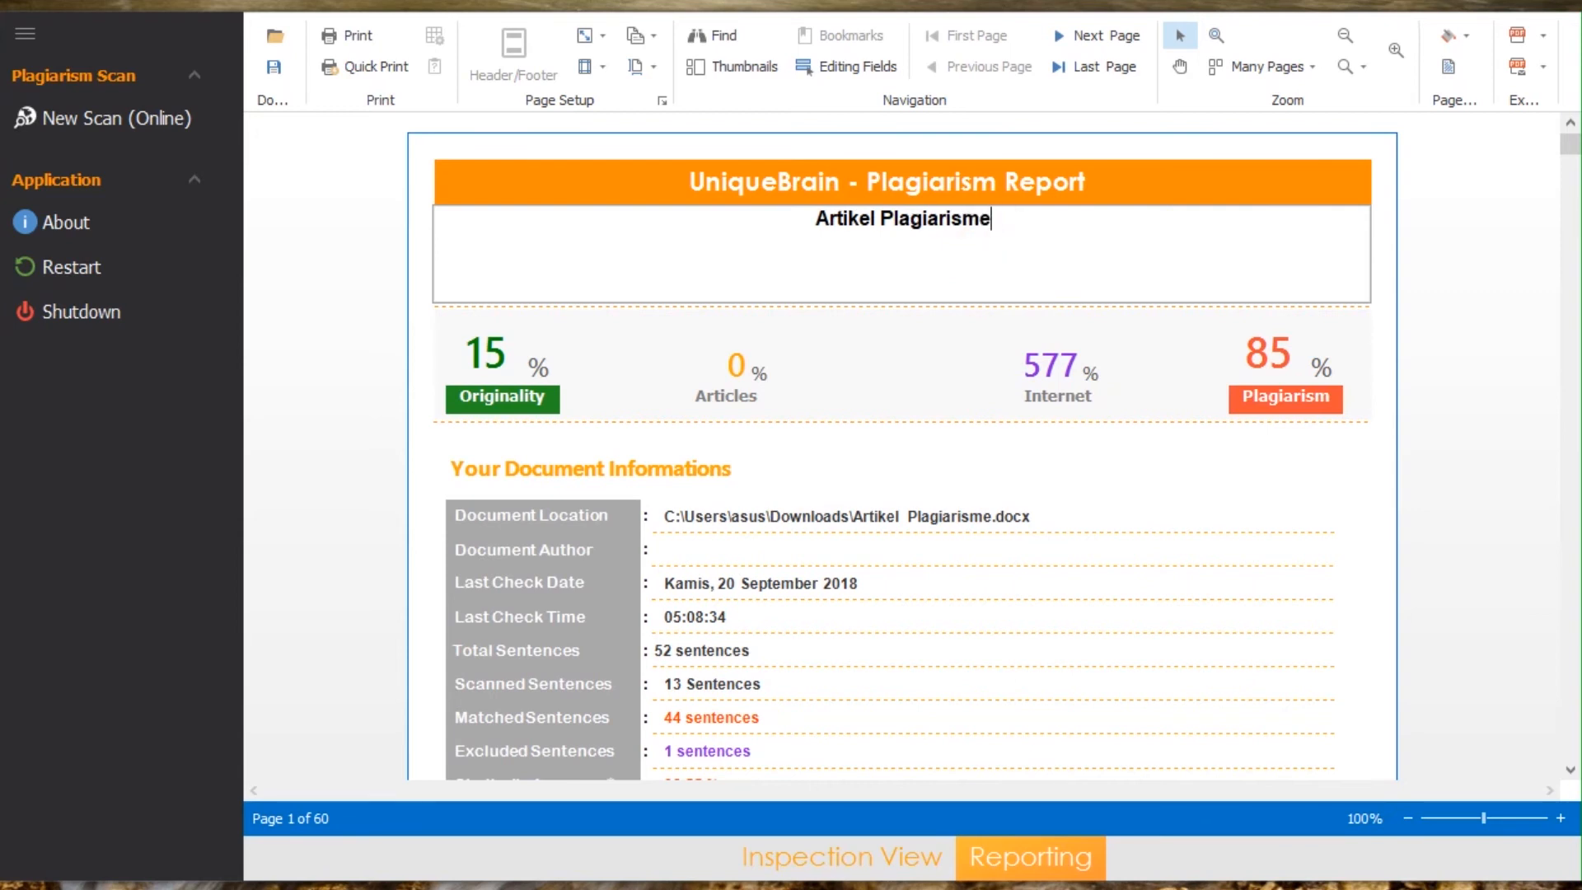
left_click(894, 330)
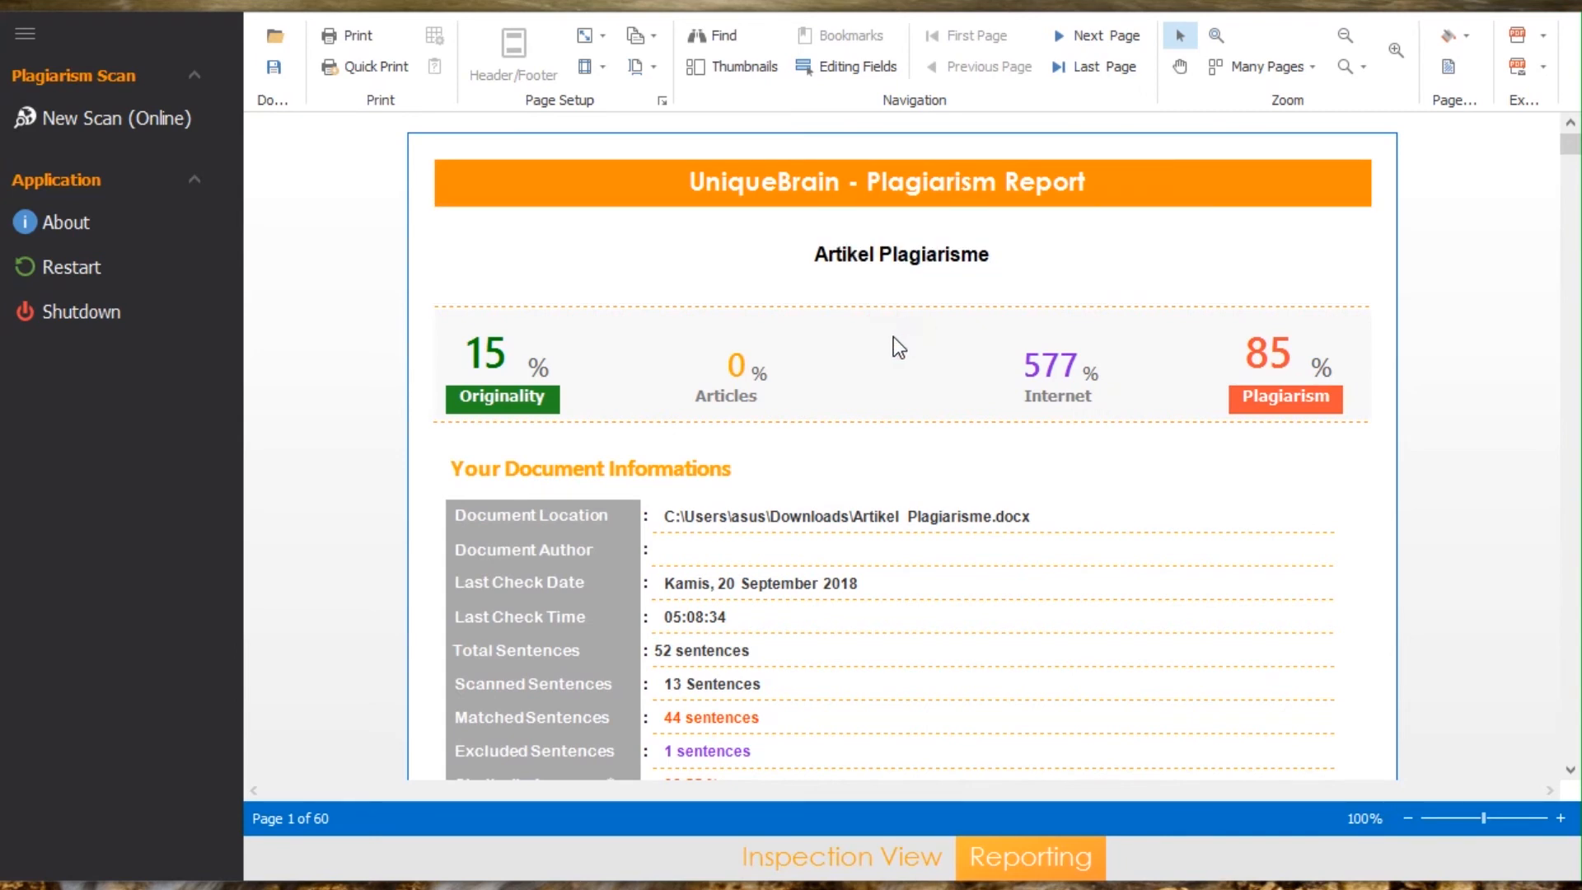
Step: Open the report's Document Author field without filling it in, and briefly highlight all editable fields
left_click(716, 541)
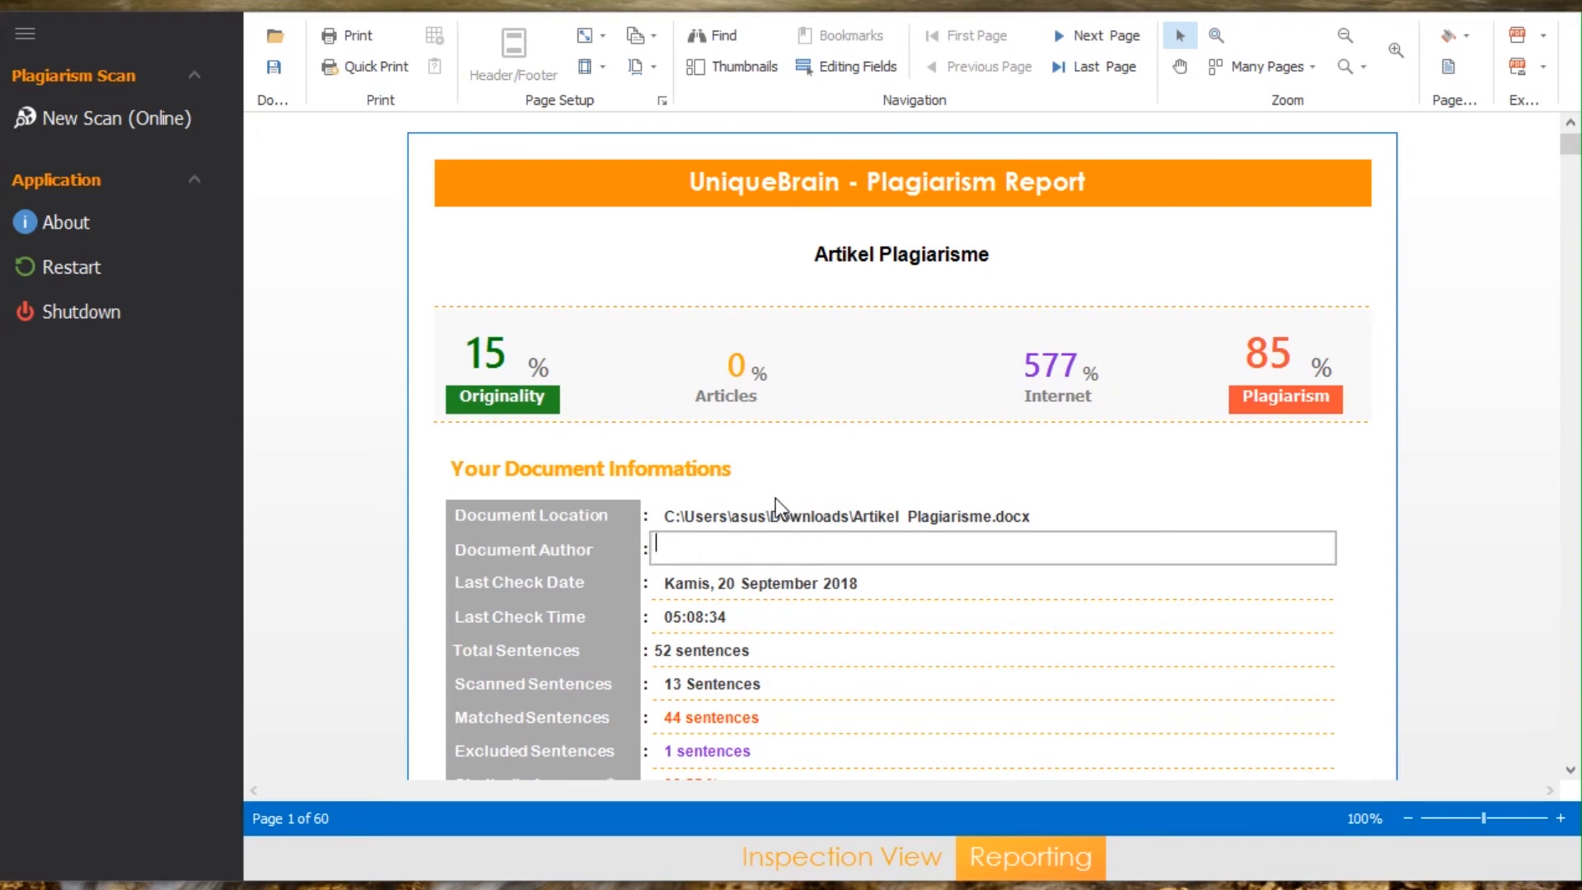
left_click(792, 455)
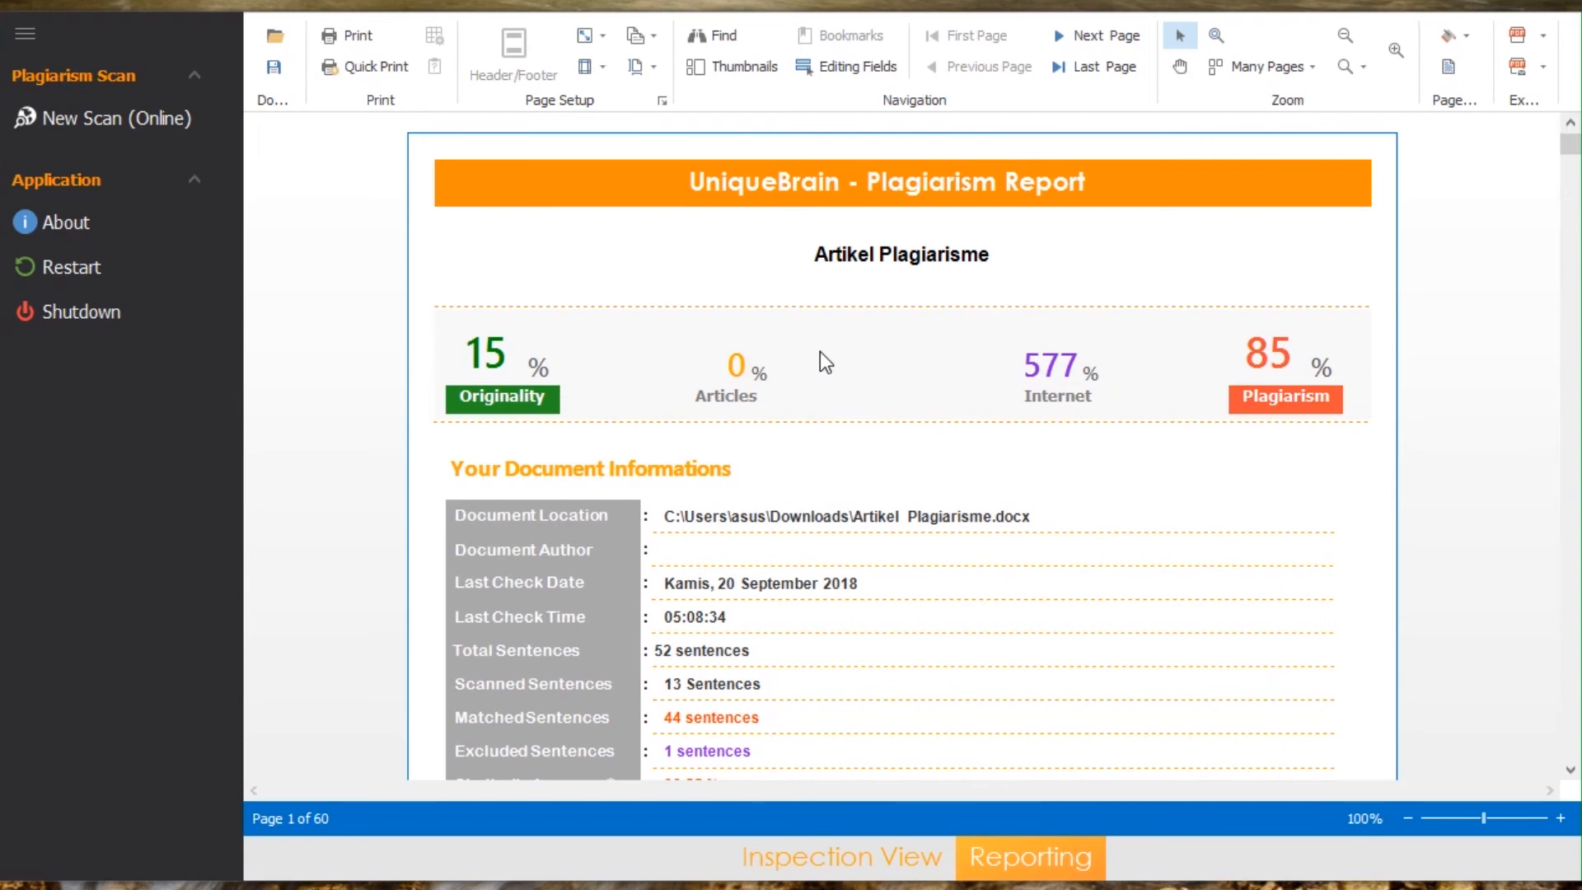
left_click(838, 69)
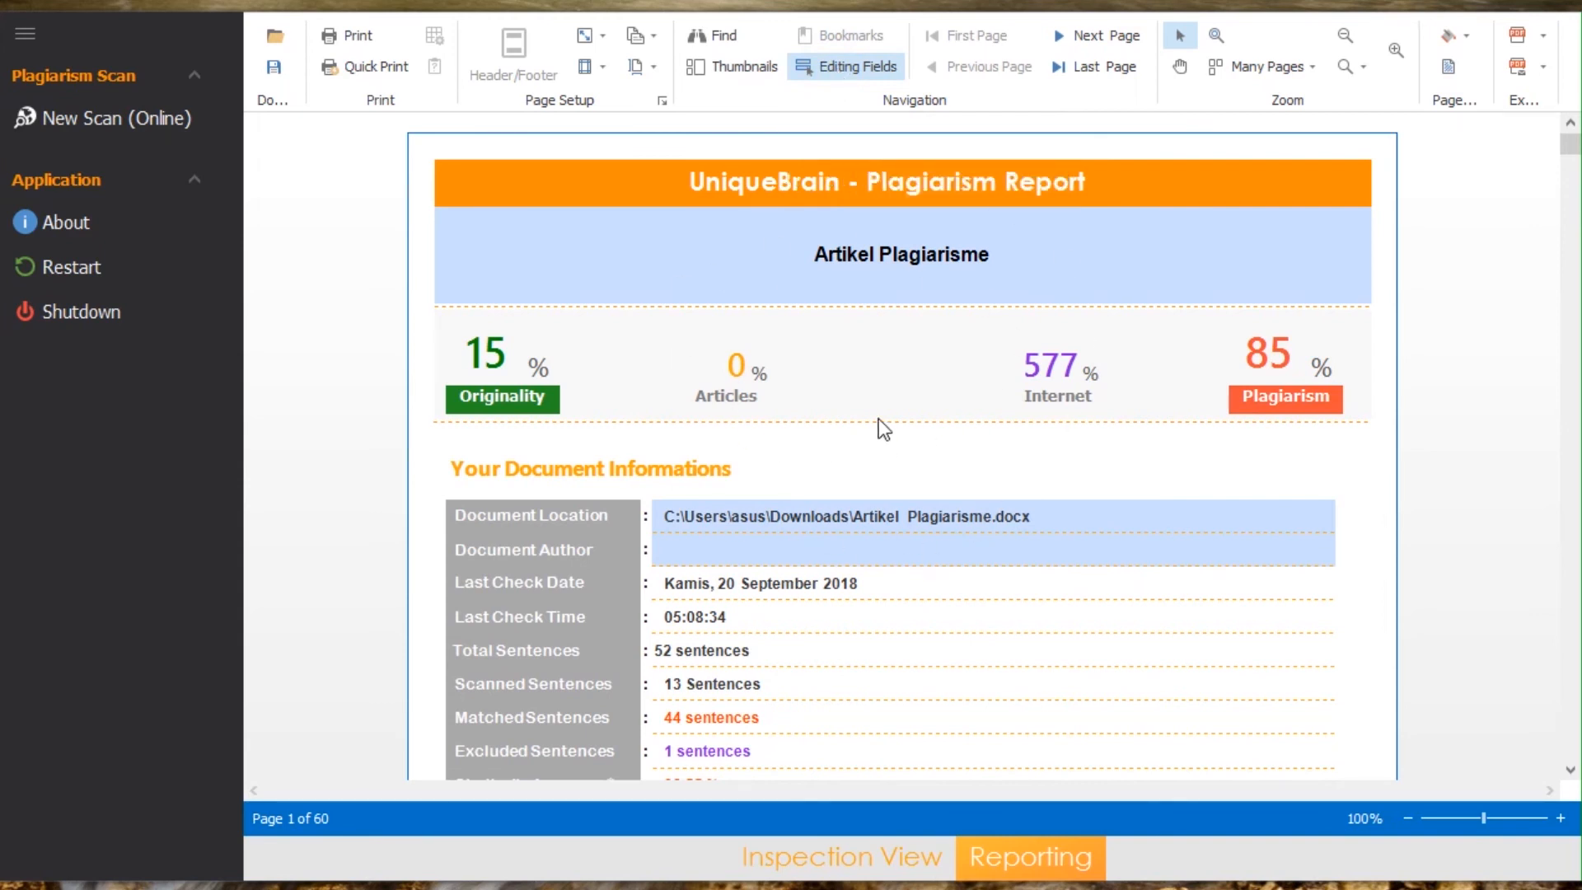
left_click(842, 68)
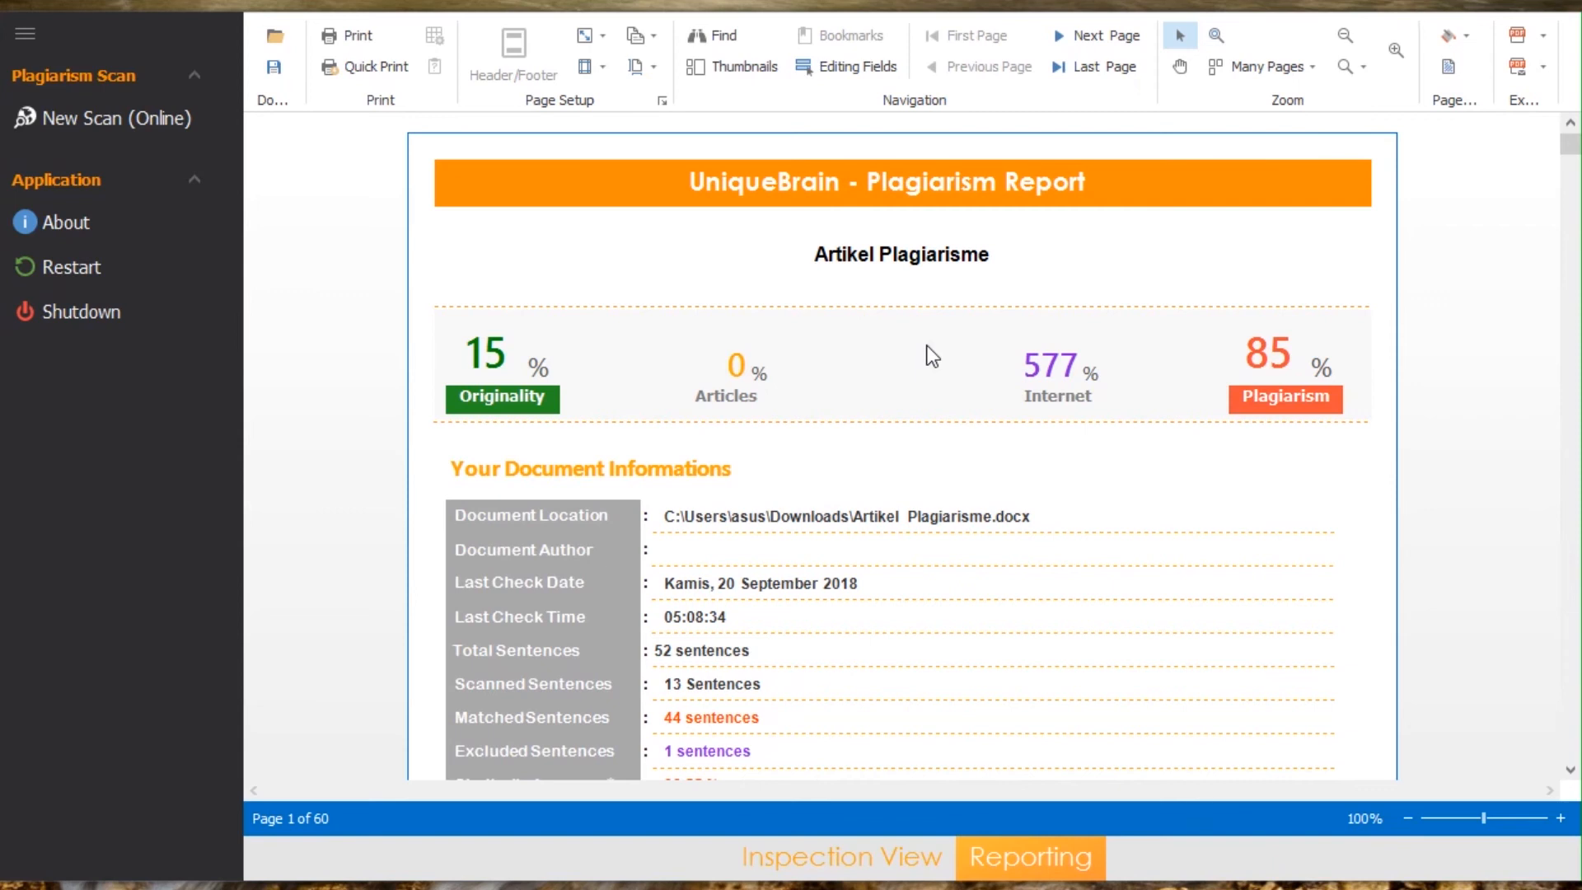
Step: Look through the report's sentence results as far as page 4, and show the page thumbnails to browse them to the end and back
scroll(931, 356, "down", 8)
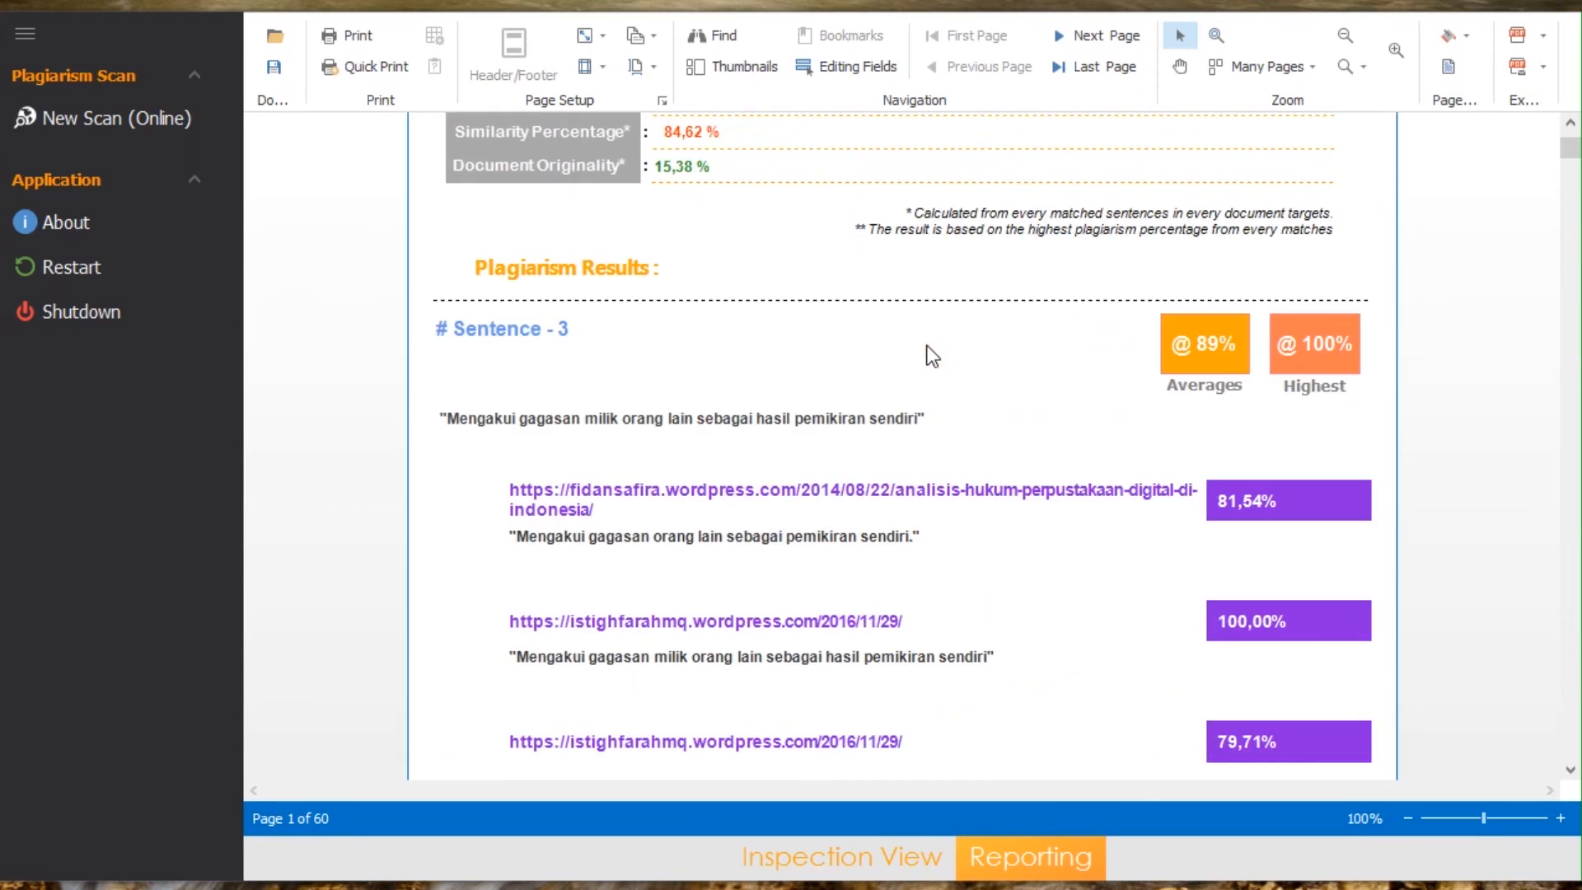
scroll(685, 351, "down", 7)
scroll(685, 351, "down", 15)
scroll(684, 351, "down", 15)
scroll(692, 356, "down", 5)
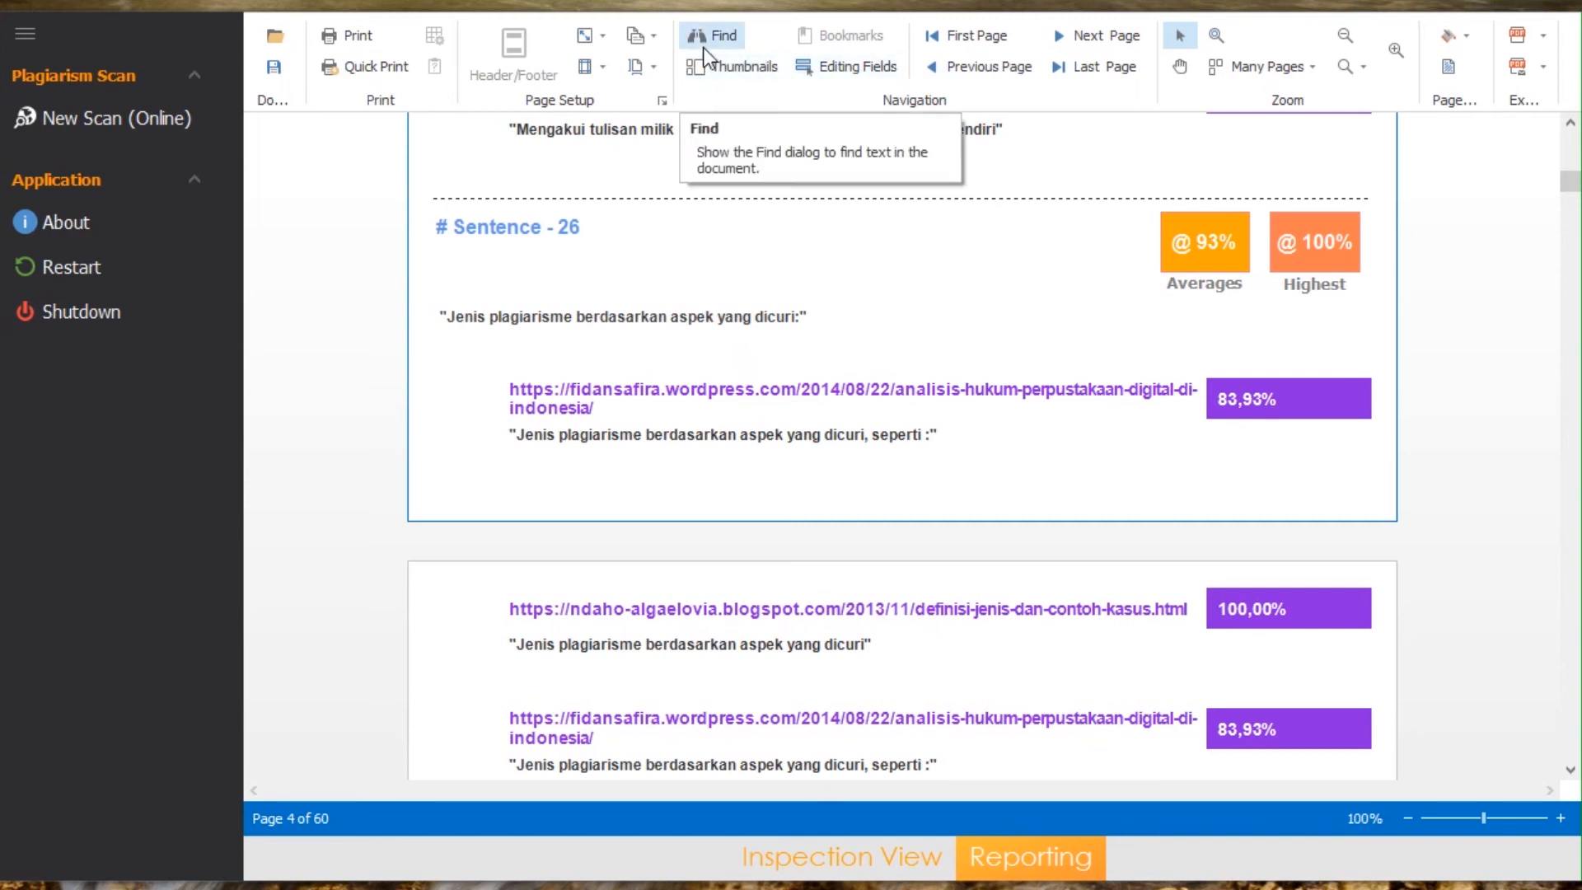
left_click(729, 69)
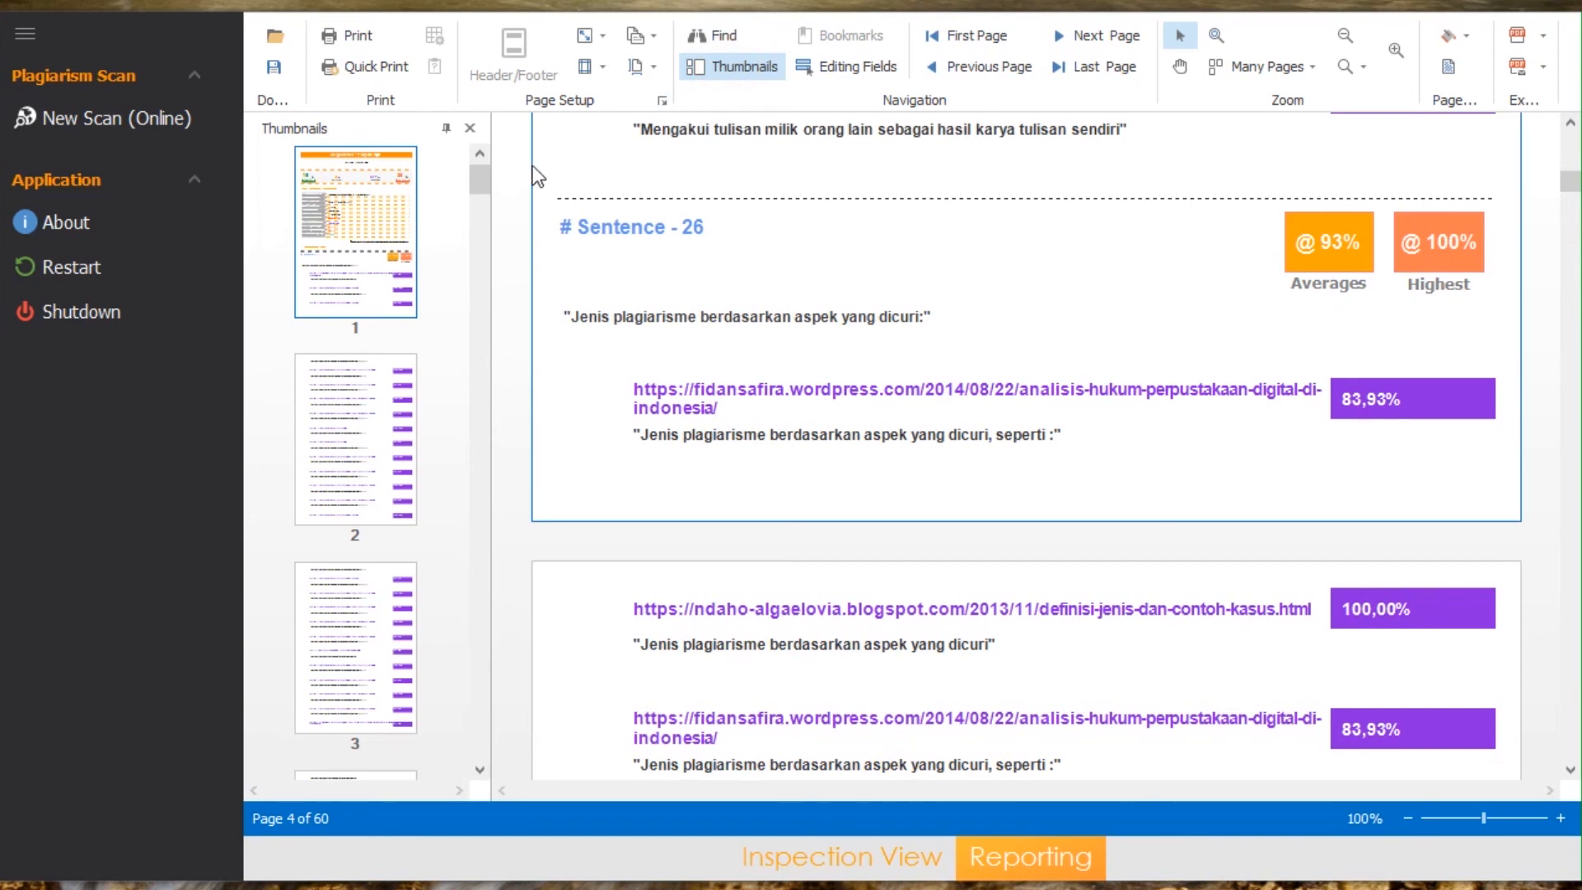
left_click_drag(473, 181, 470, 769)
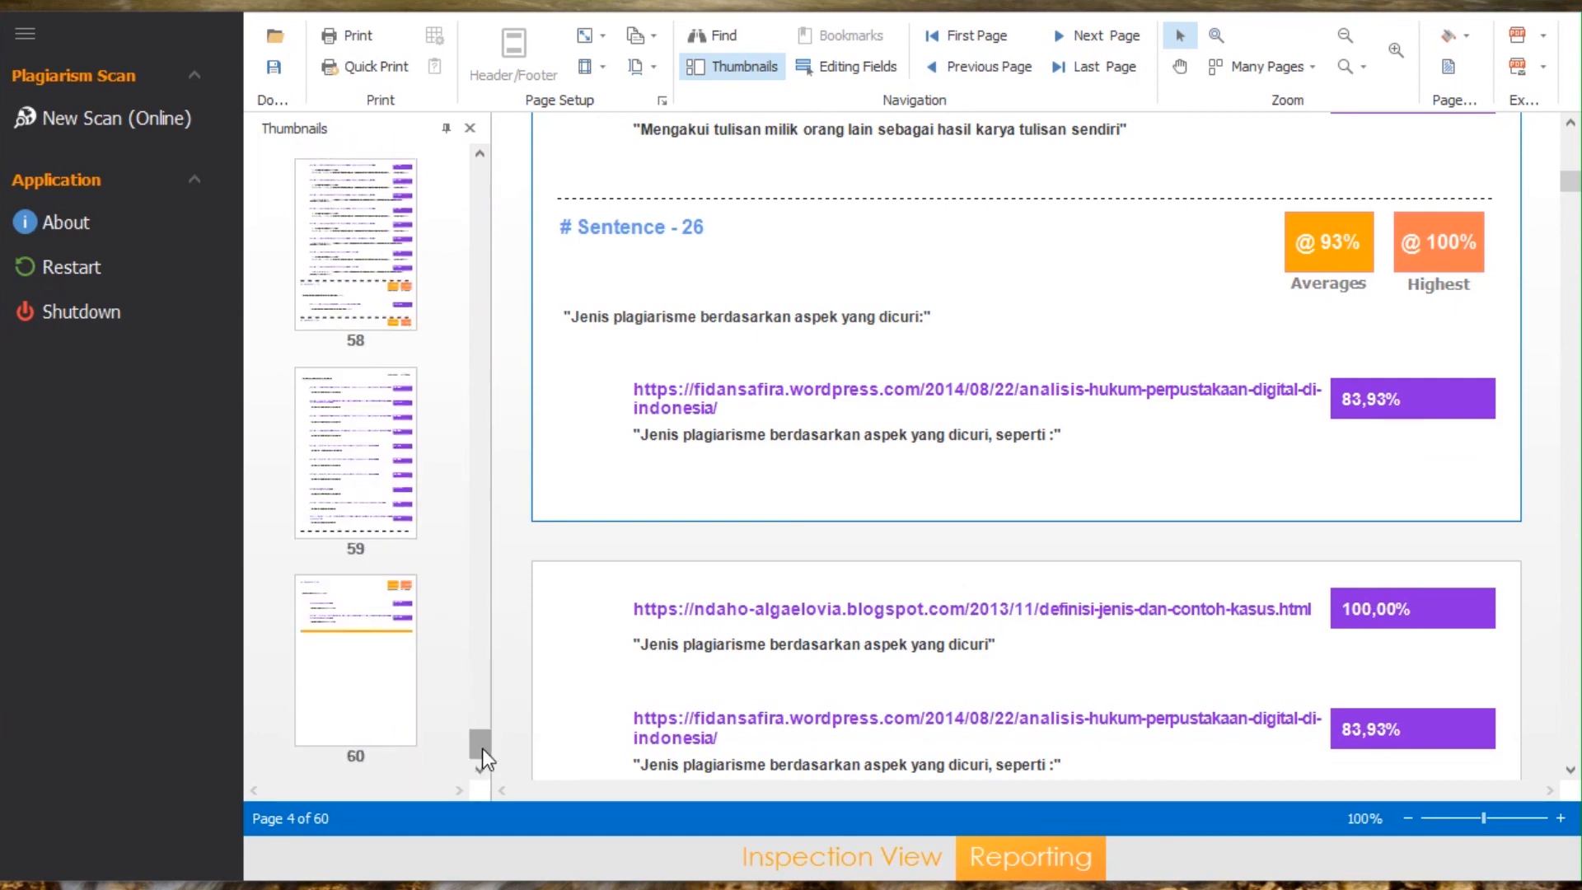
left_click_drag(482, 748, 456, 156)
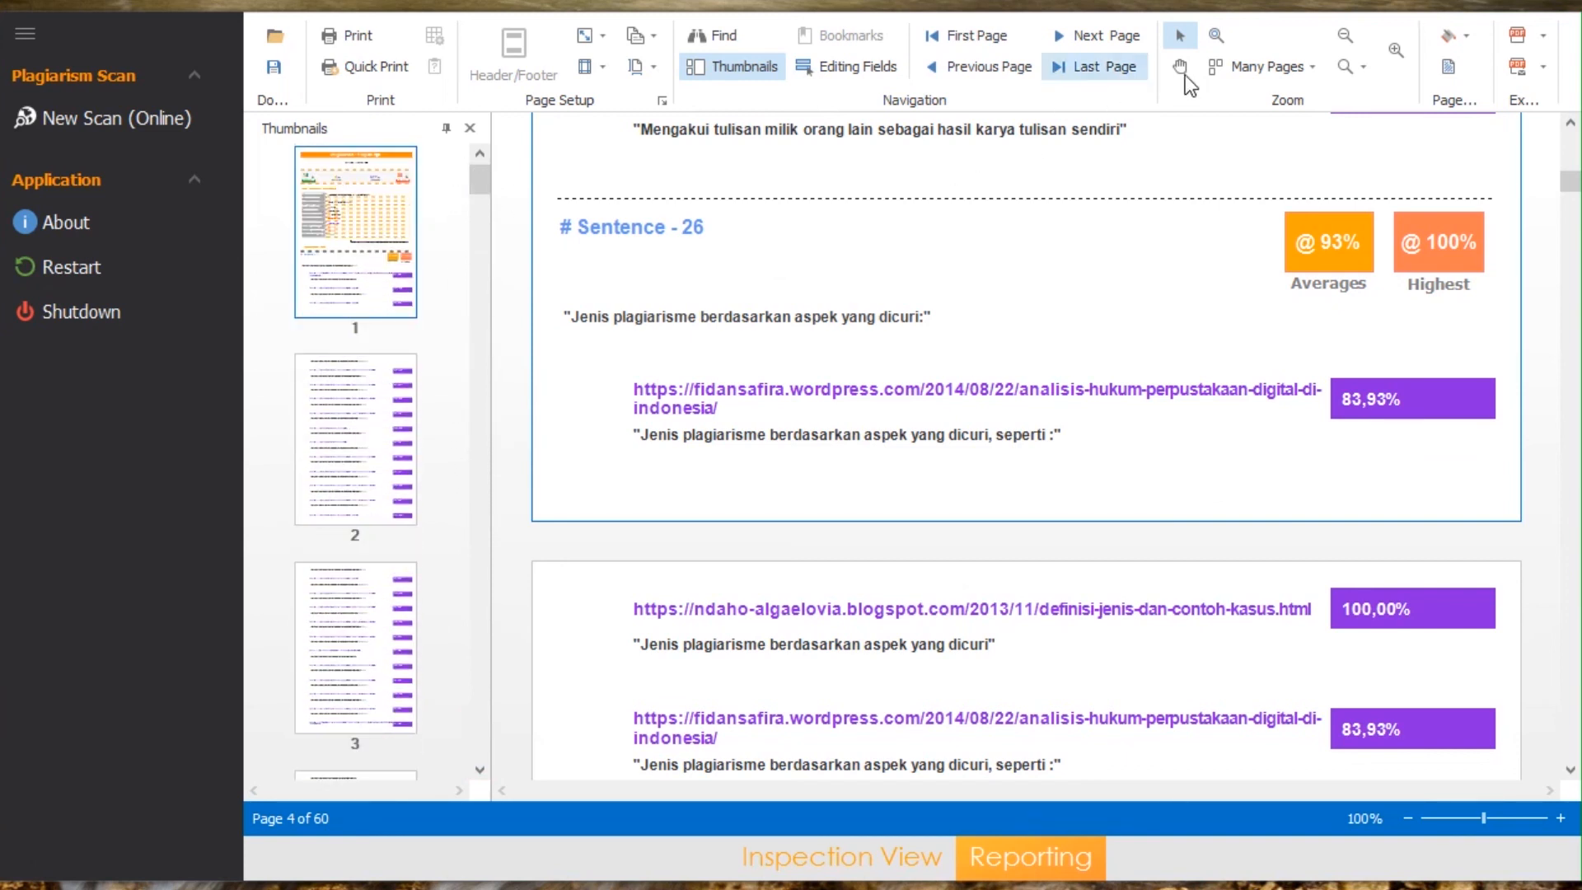
Step: Preview the report pages in 1 x 2, 2 x 2 and 3 x 3 layouts
left_click(1271, 66)
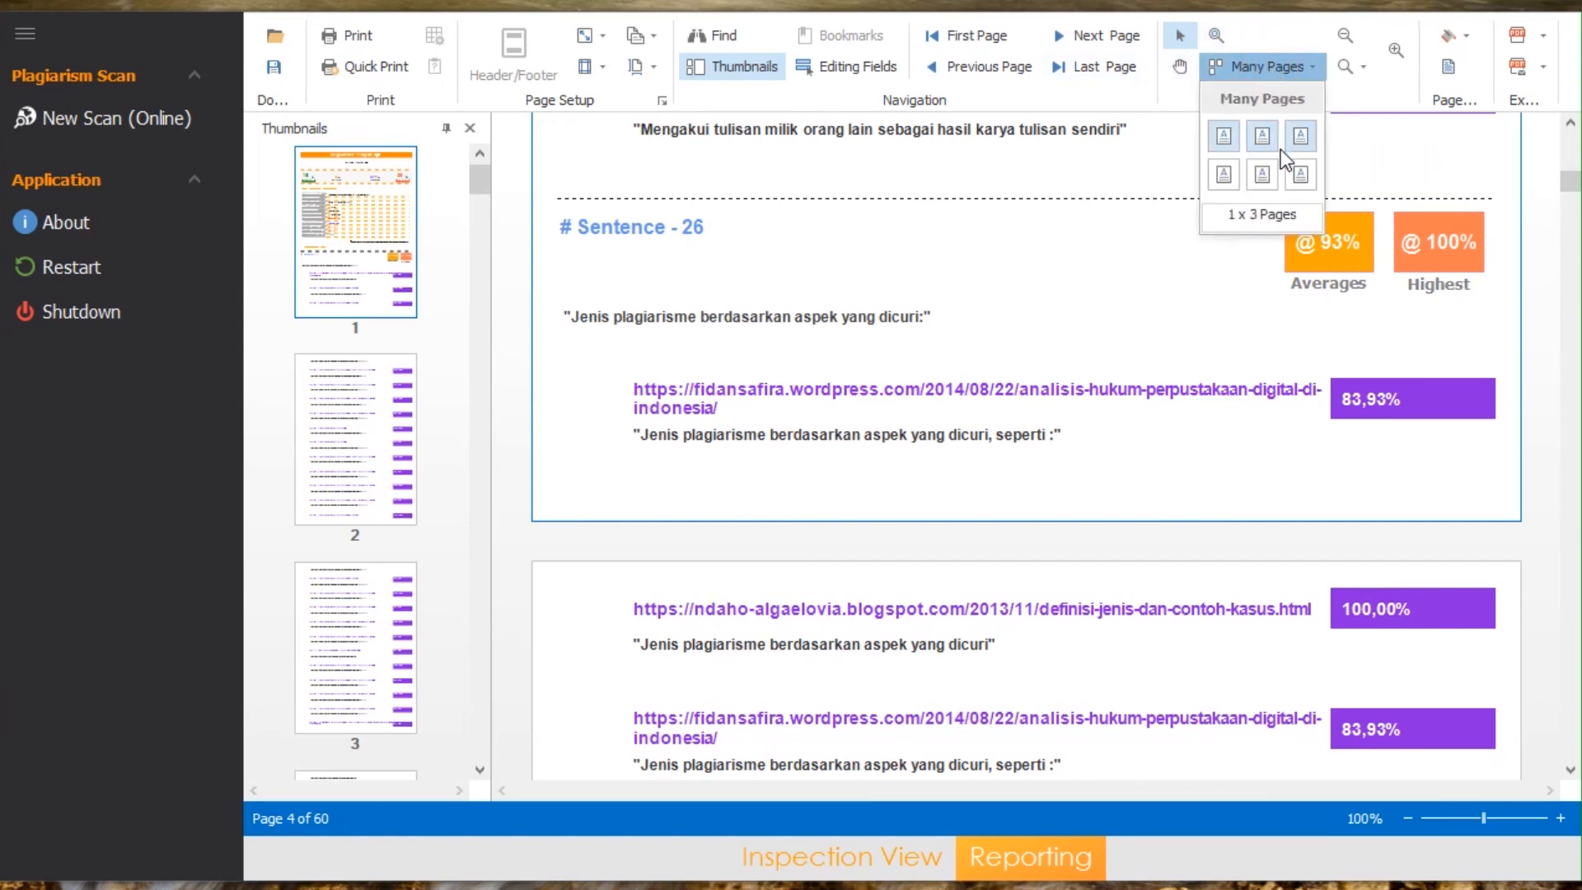
left_click(1253, 145)
left_click(1264, 68)
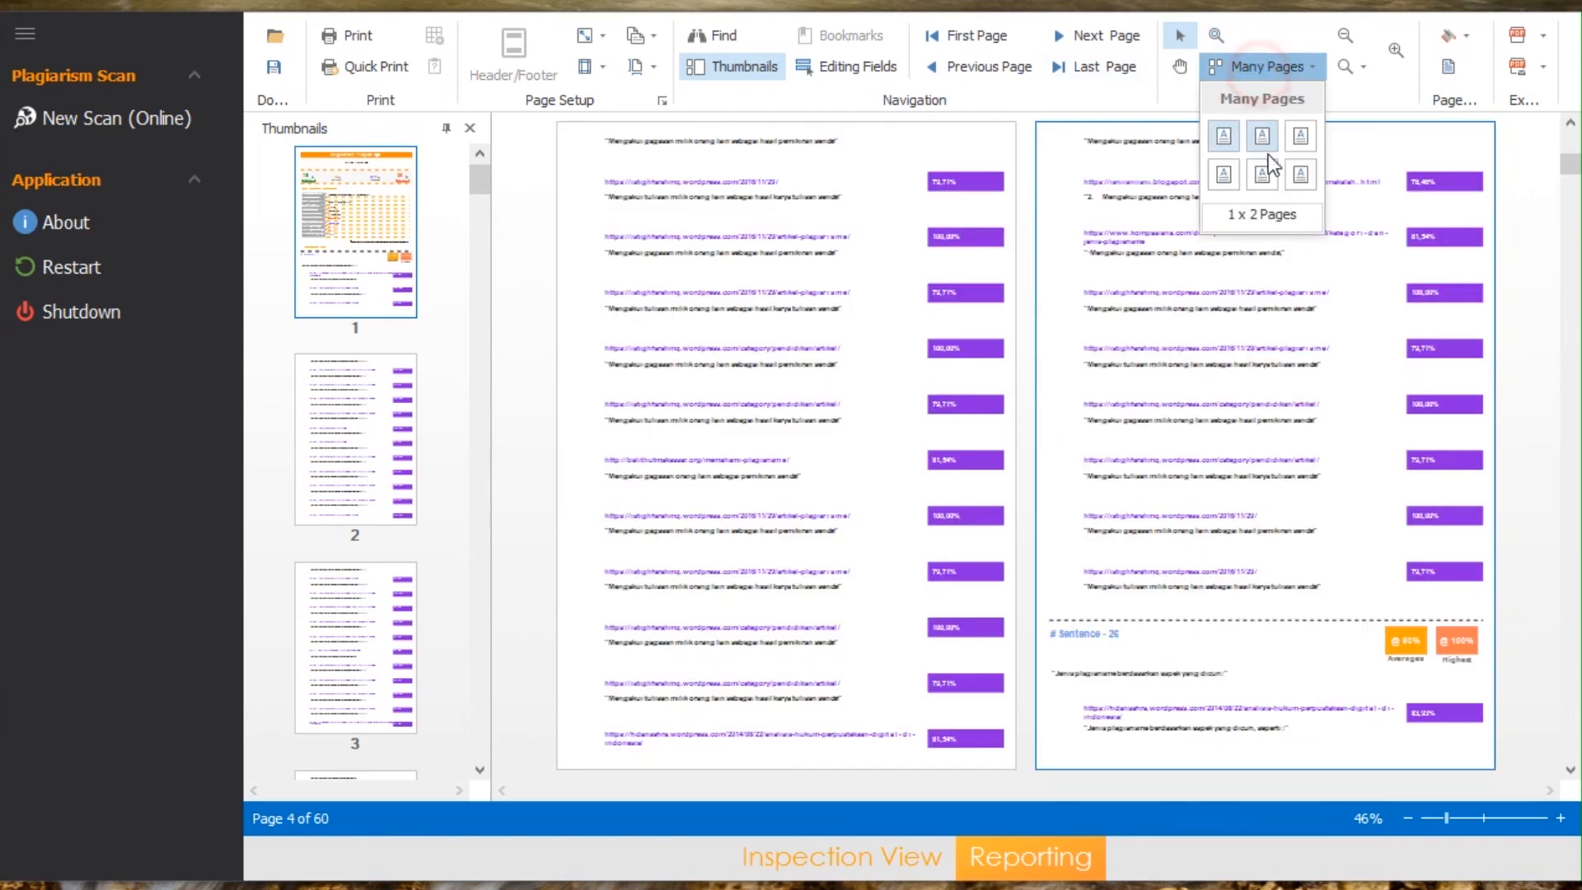
left_click(1270, 175)
left_click(1261, 66)
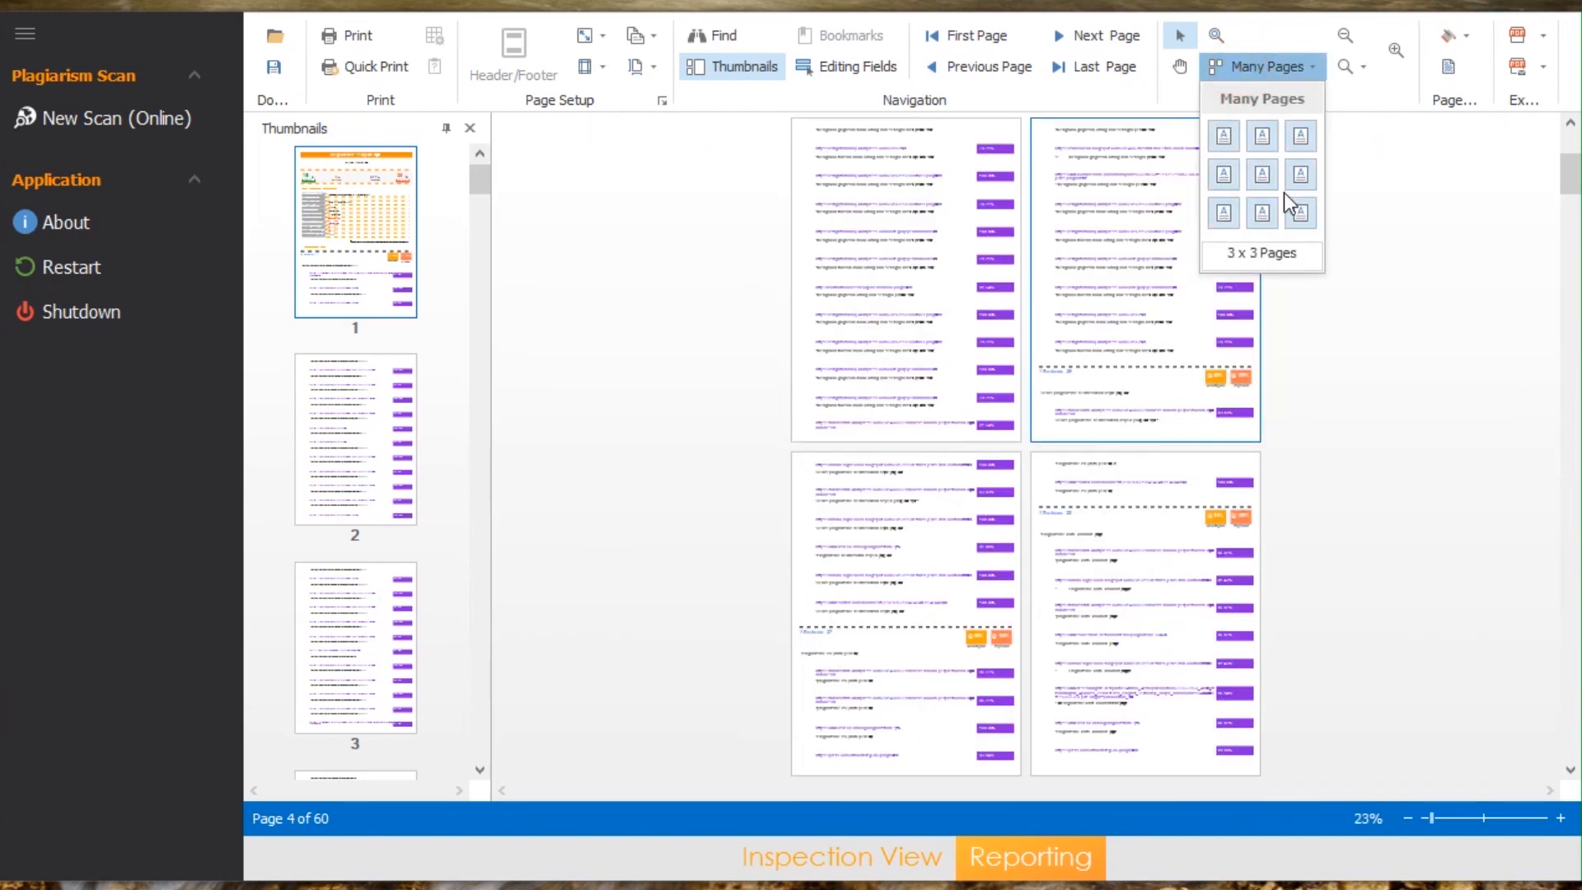
left_click(1302, 215)
Step: Return the report view to a 1 x 1 page layout at 100% zoom
left_click(1249, 66)
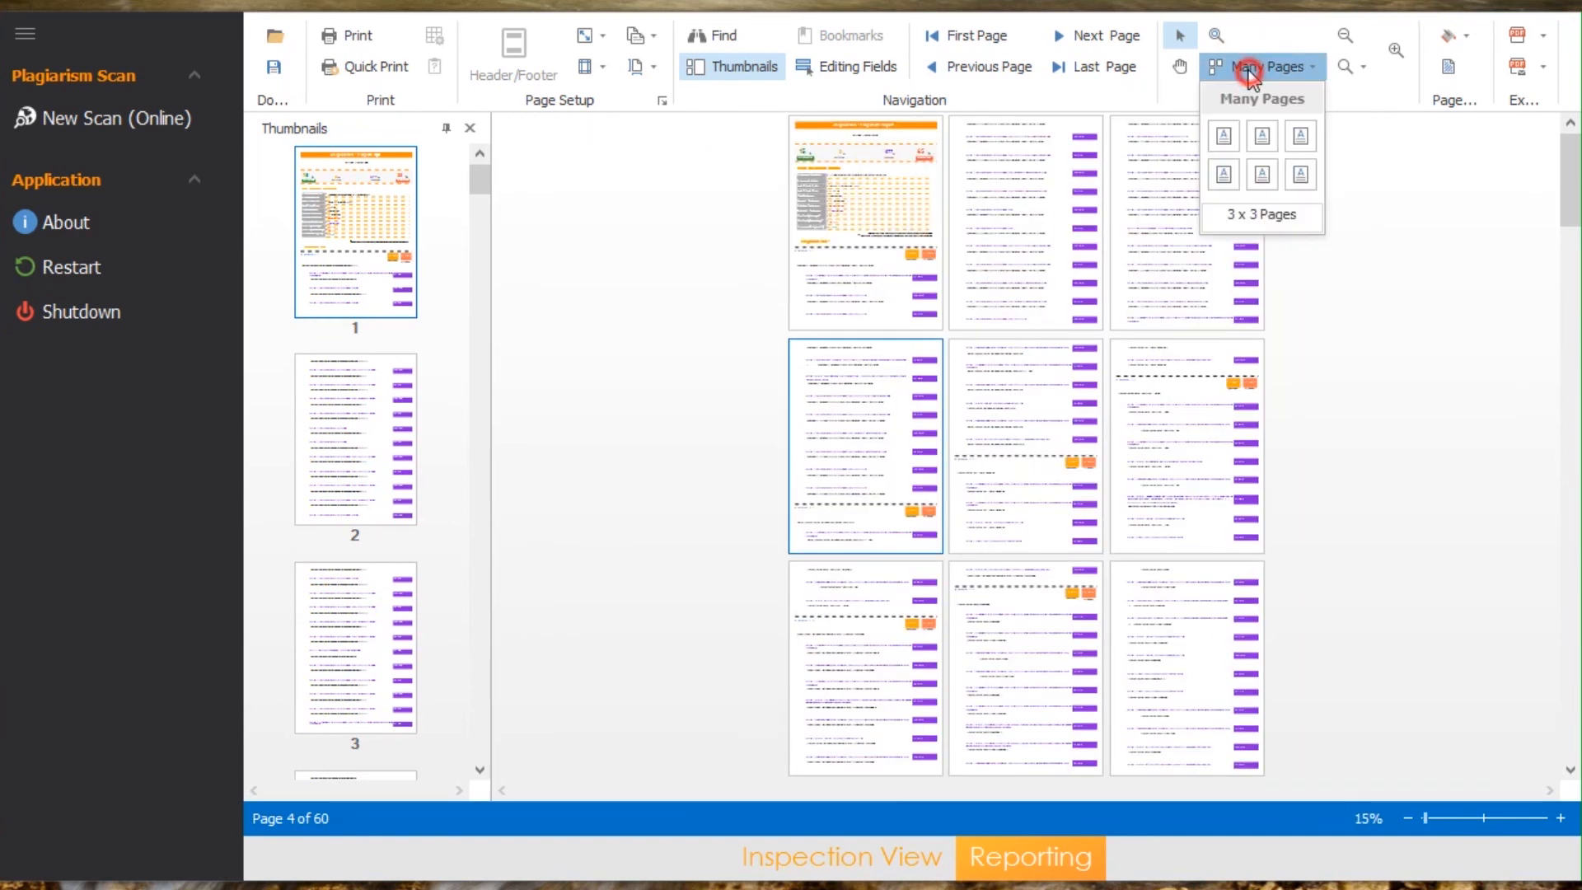
left_click(1257, 177)
left_click(1269, 66)
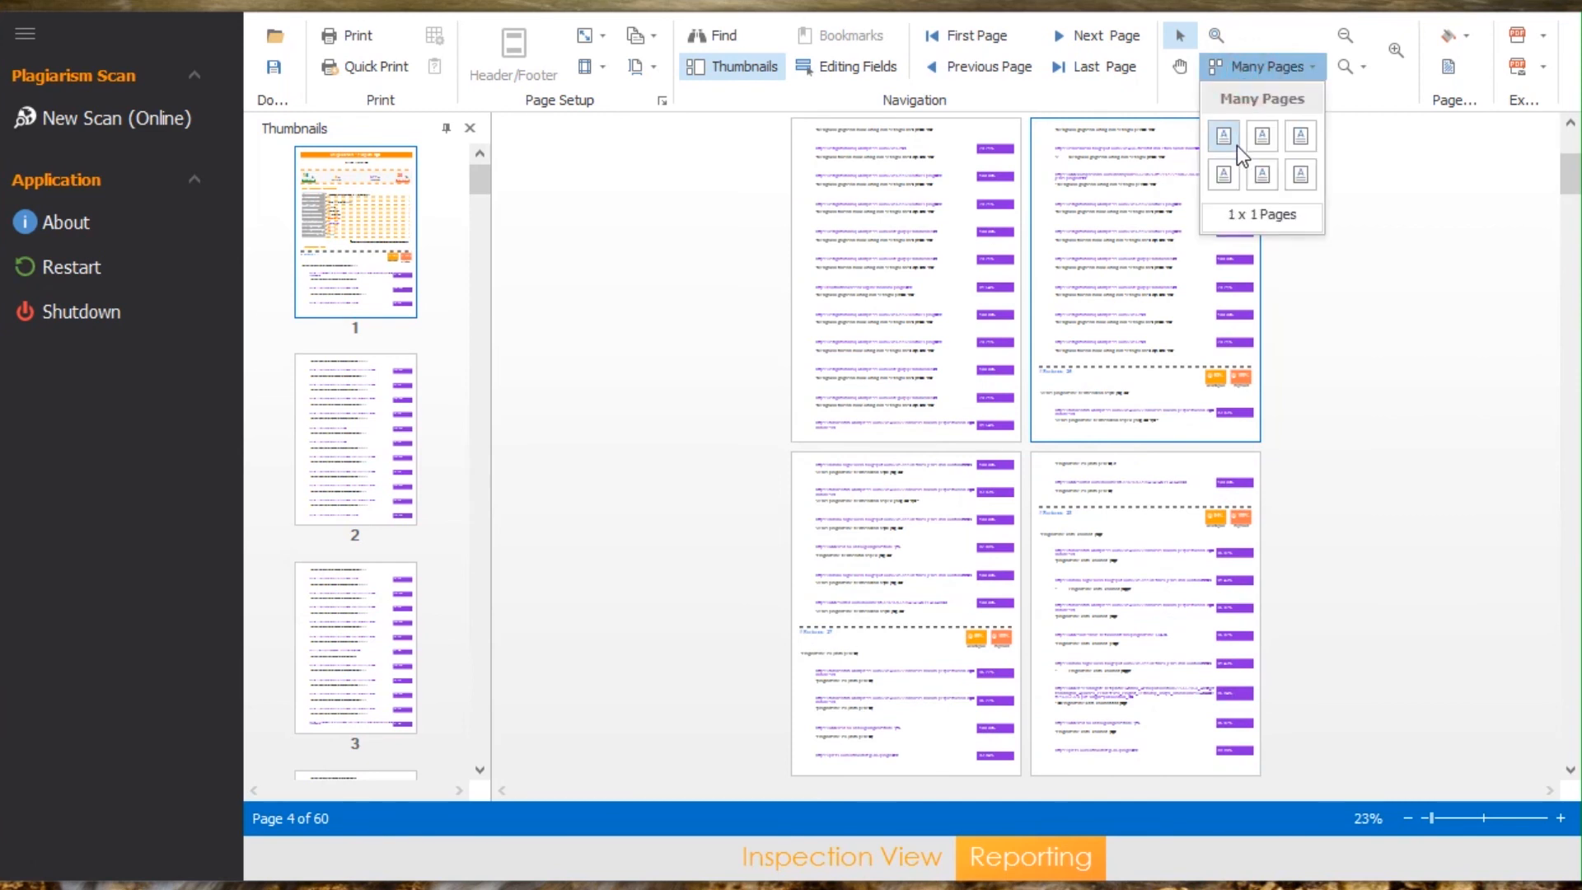
left_click(1260, 152)
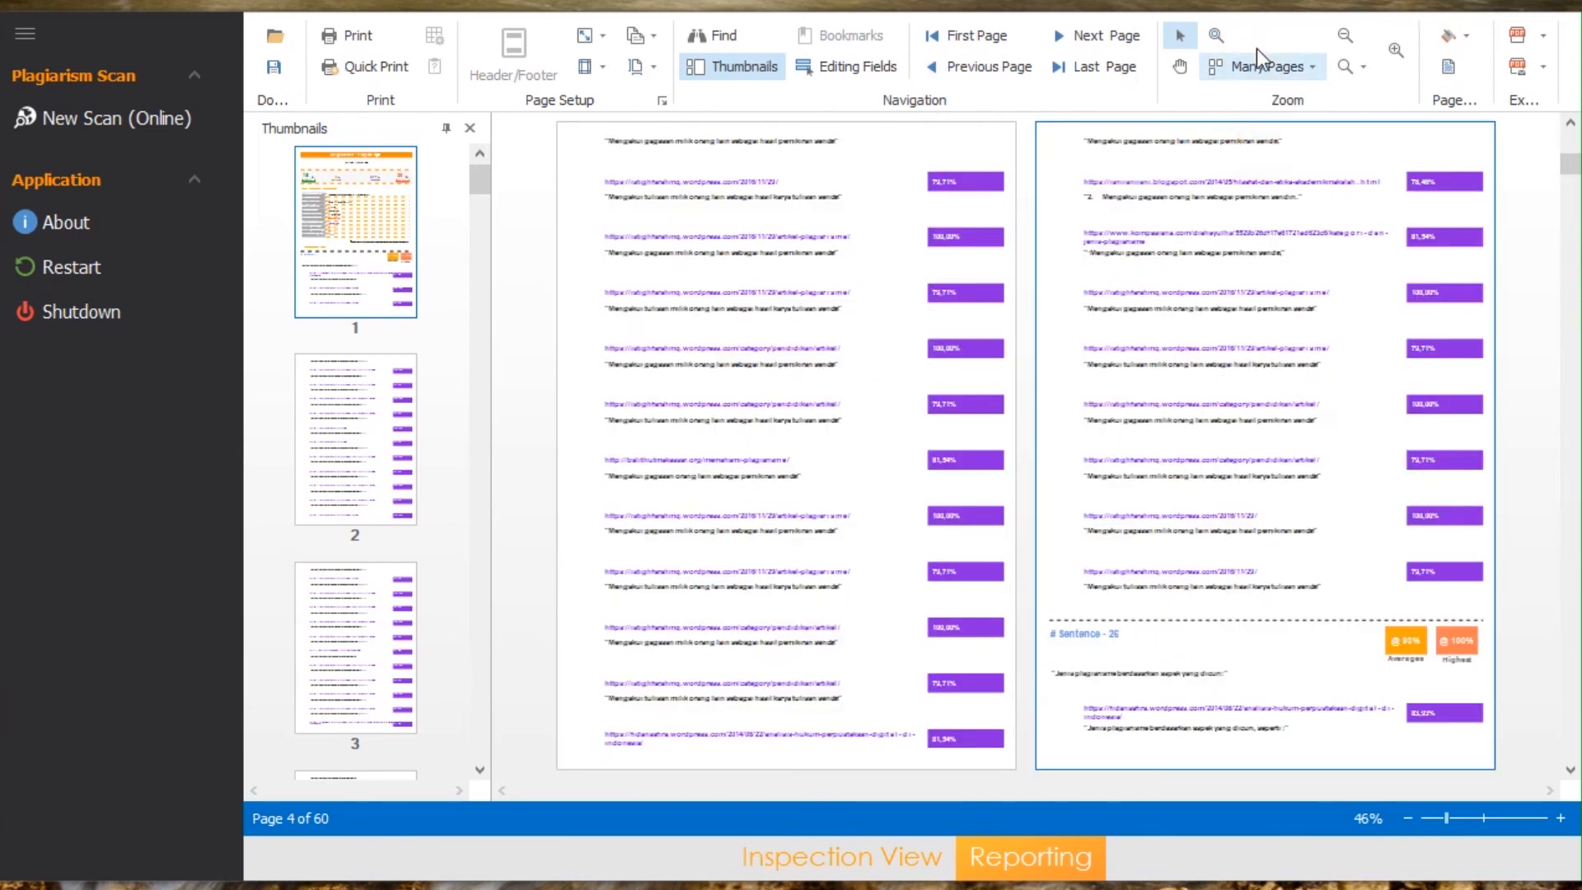
left_click(1259, 71)
left_click(1224, 136)
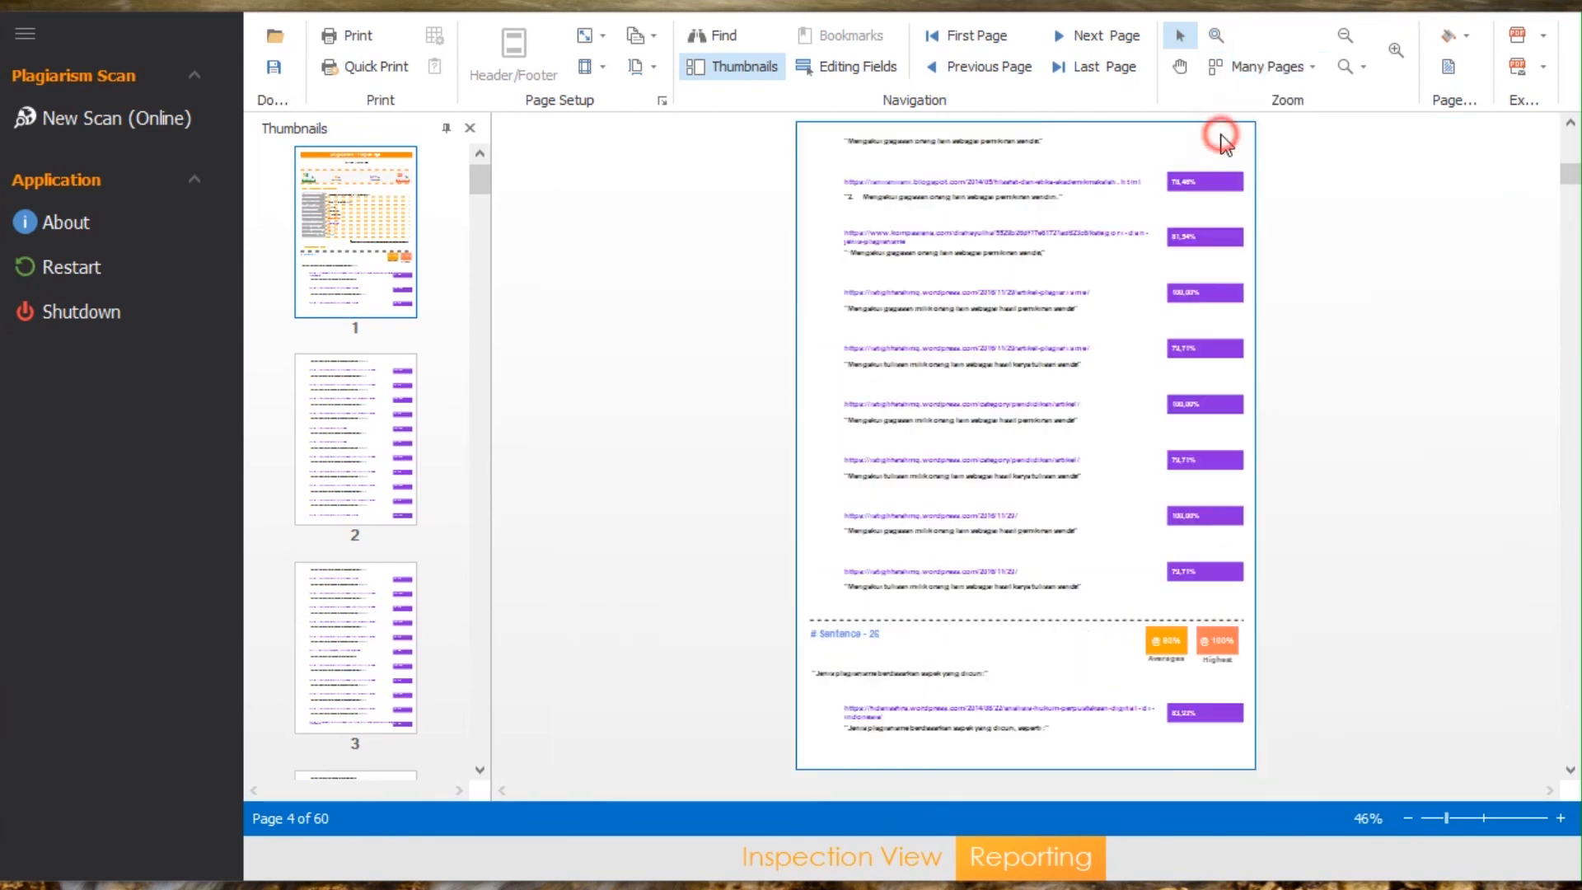
left_click(1485, 818)
scroll(1148, 594, "down", 5)
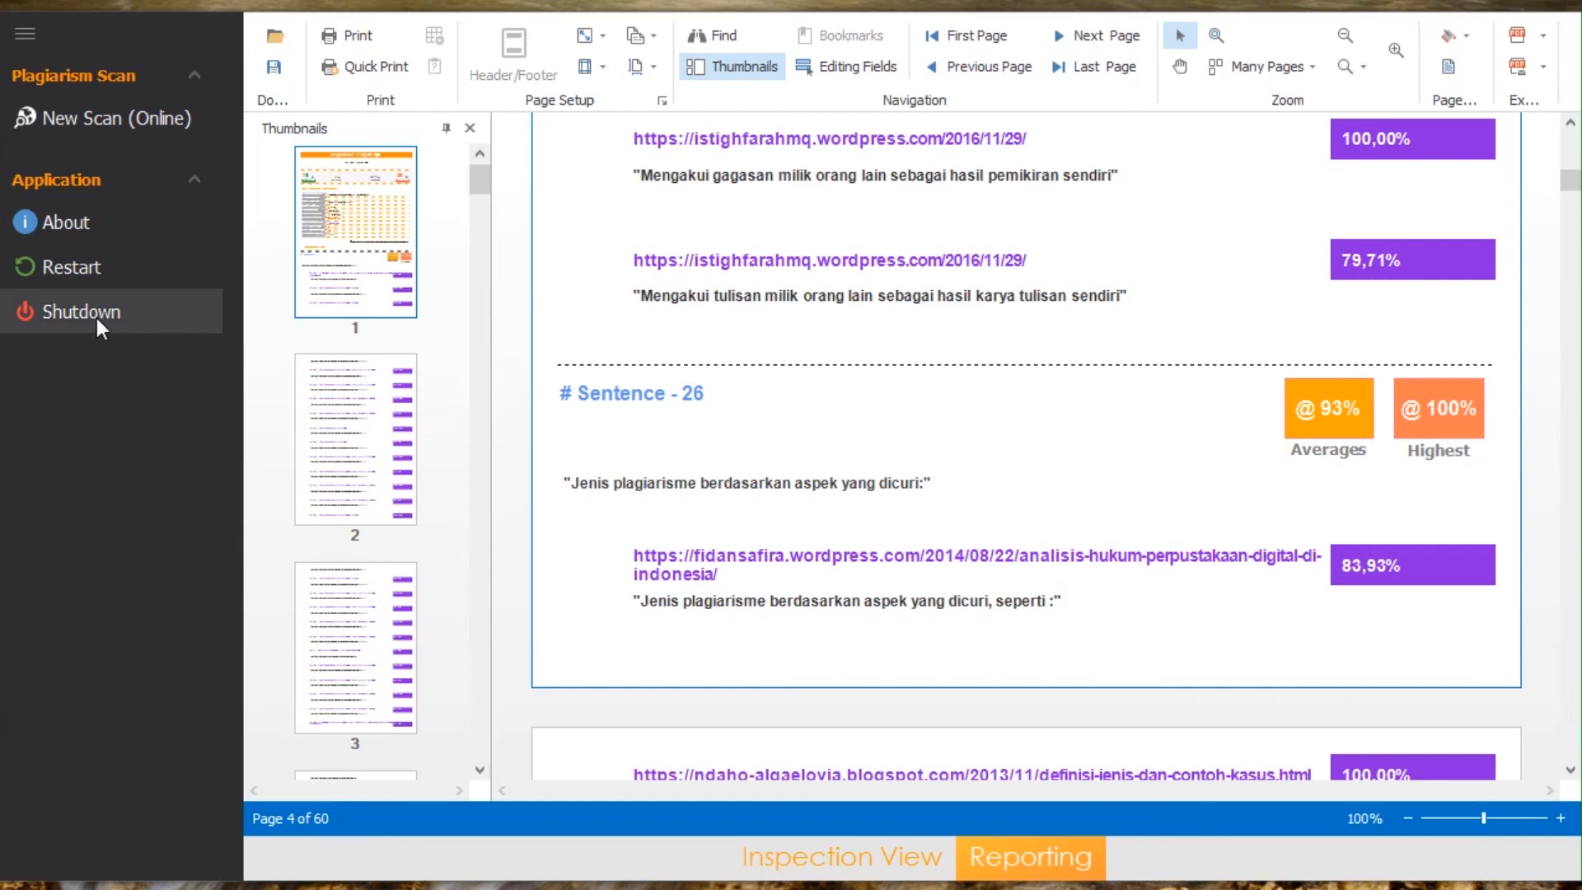
Step: Shut down the application and confirm closing it
left_click(53, 306)
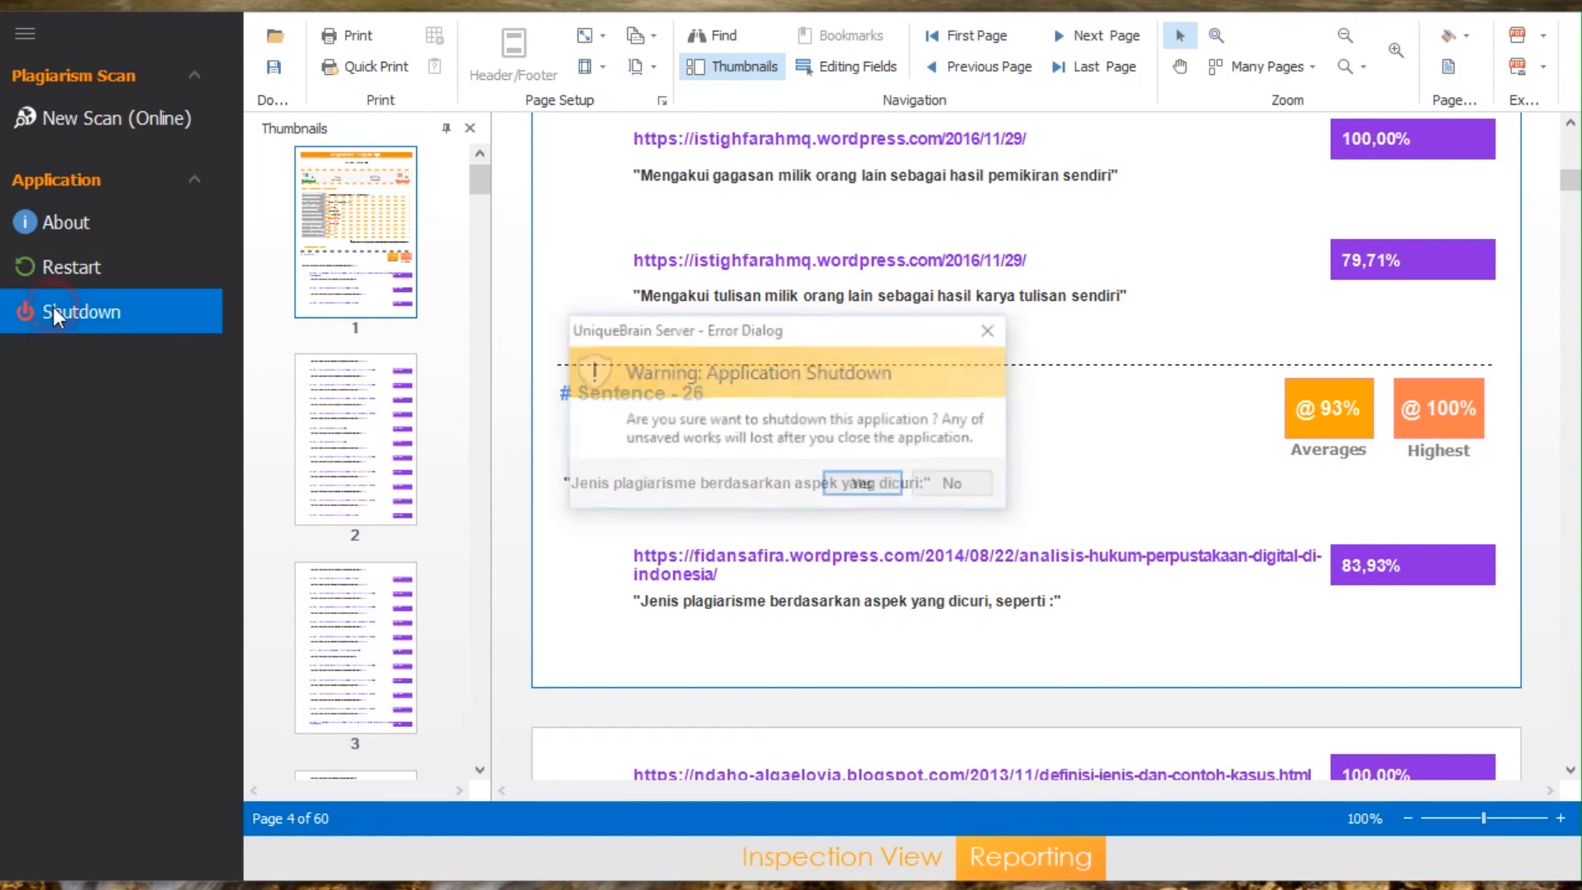
left_click(864, 487)
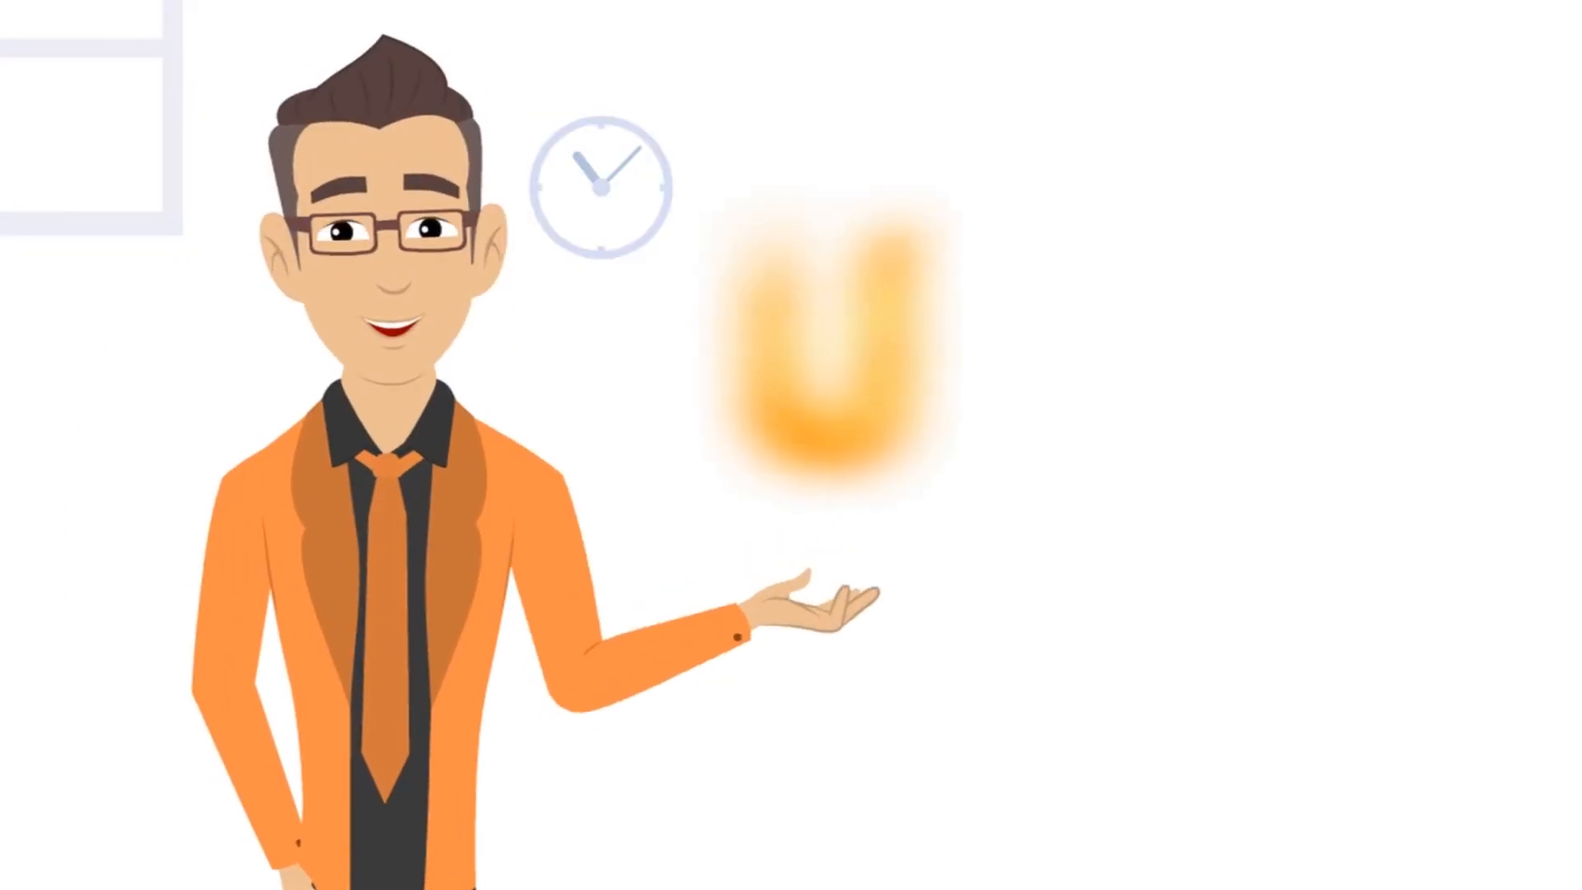